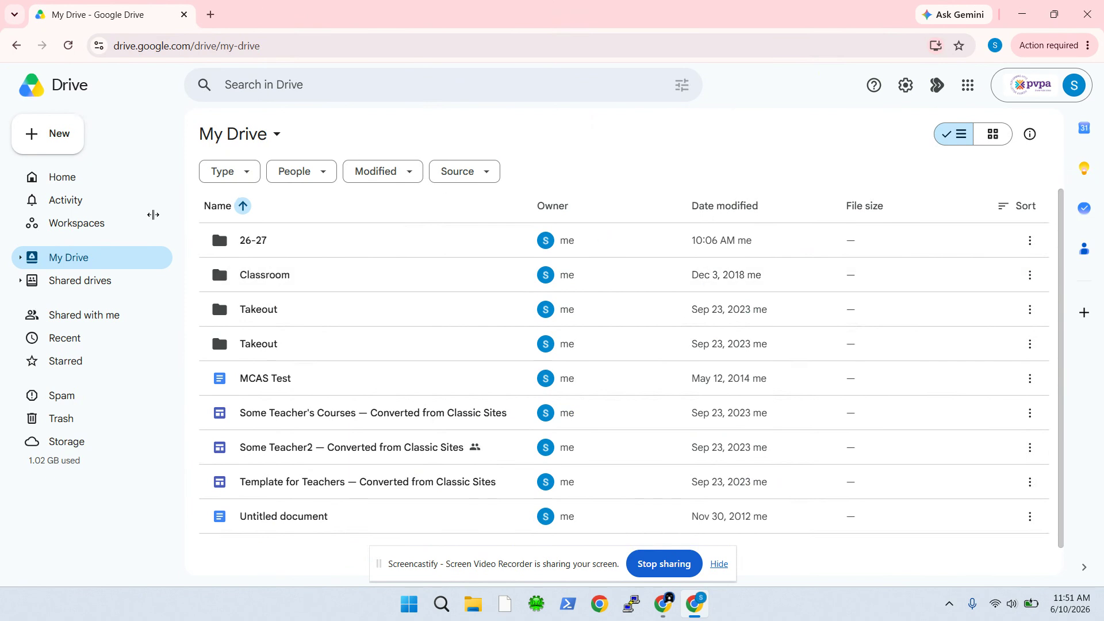
Browse the shared drives and open the Curriculum Maps folder in the PVPA Staff shared drive.
left_click(28, 284)
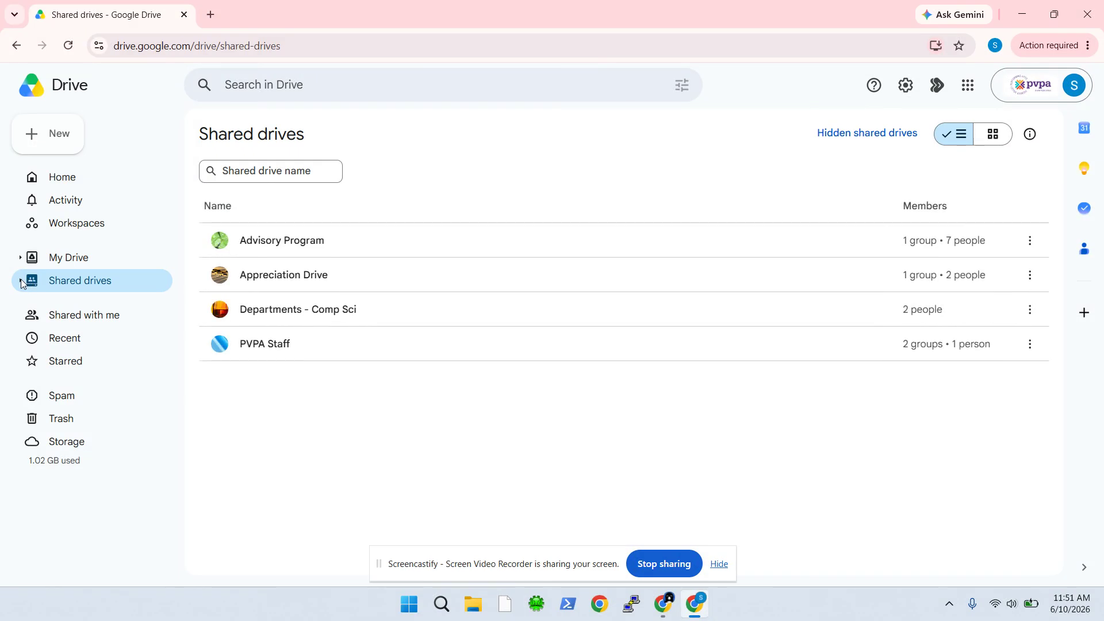
left_click(21, 282)
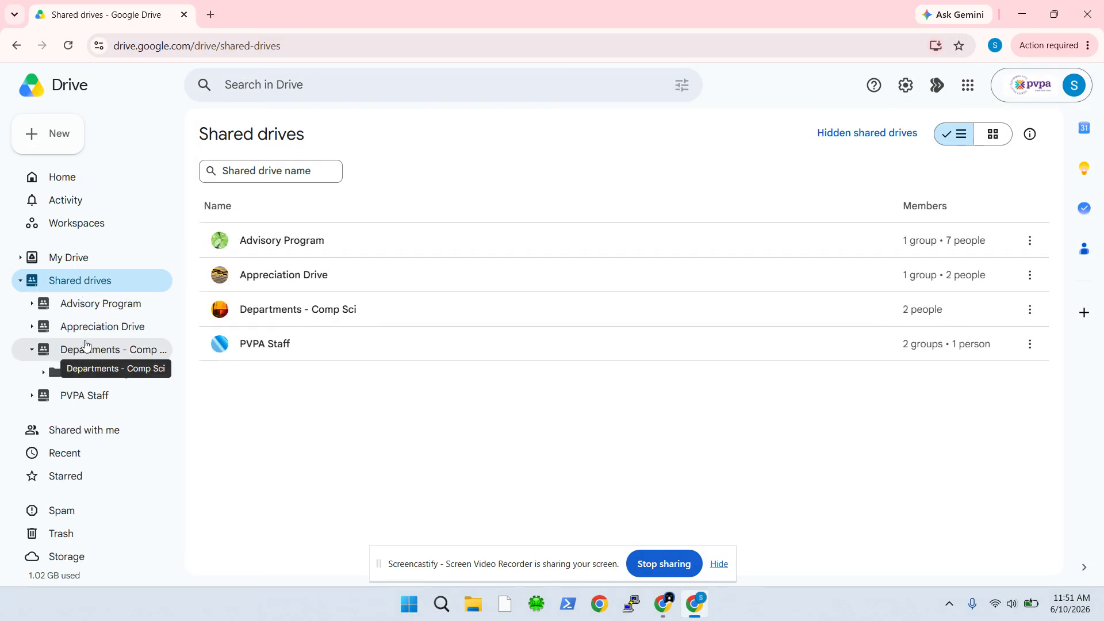
left_click(74, 399)
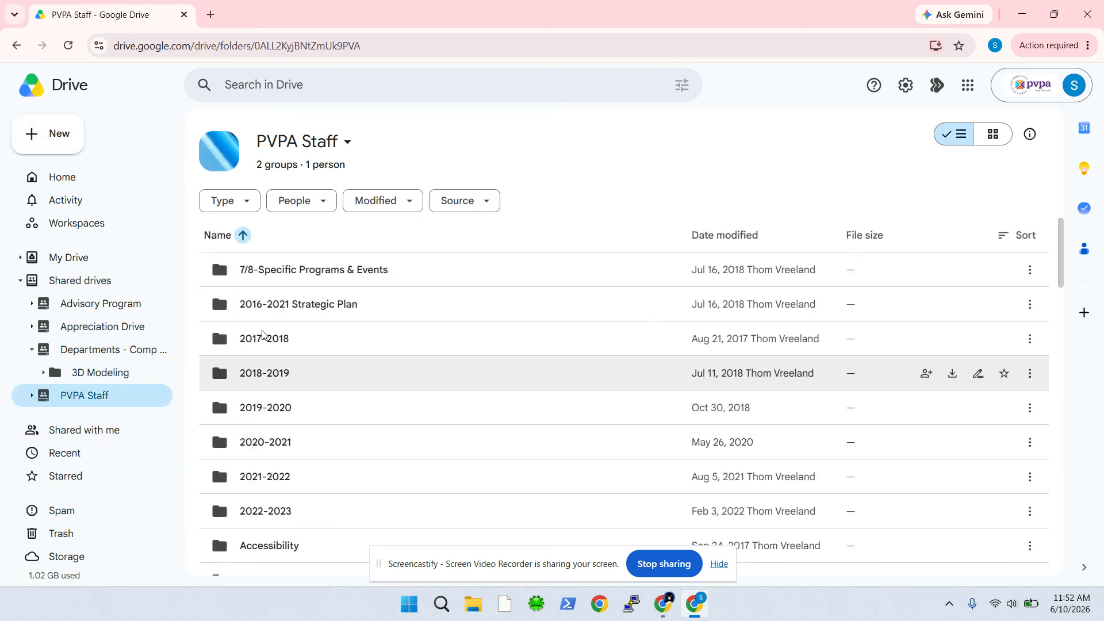
scroll(247, 368, "down", 4)
double_click(313, 375)
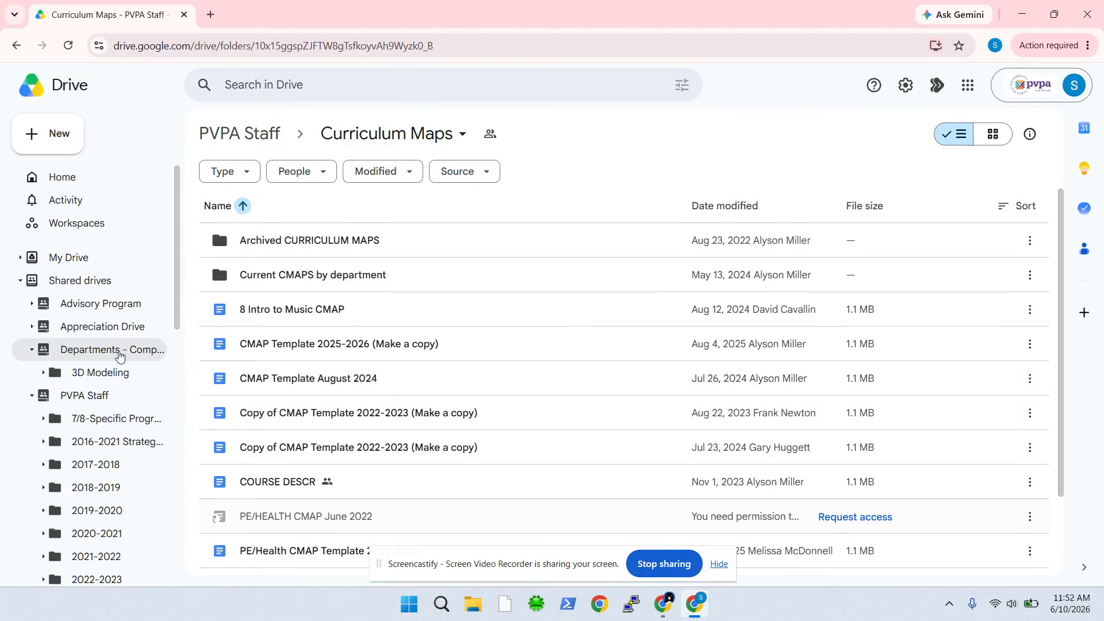
Collapse the expanded shared drives in the folder tree and open the 26-27 folder in My Drive.
left_click(32, 395)
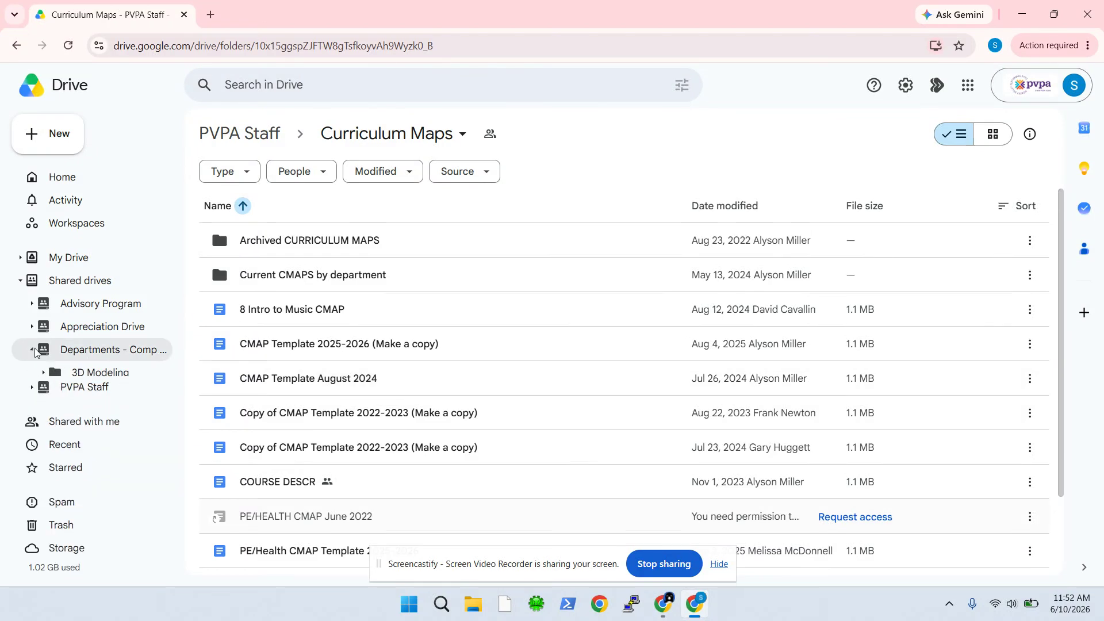
left_click(32, 349)
left_click(21, 281)
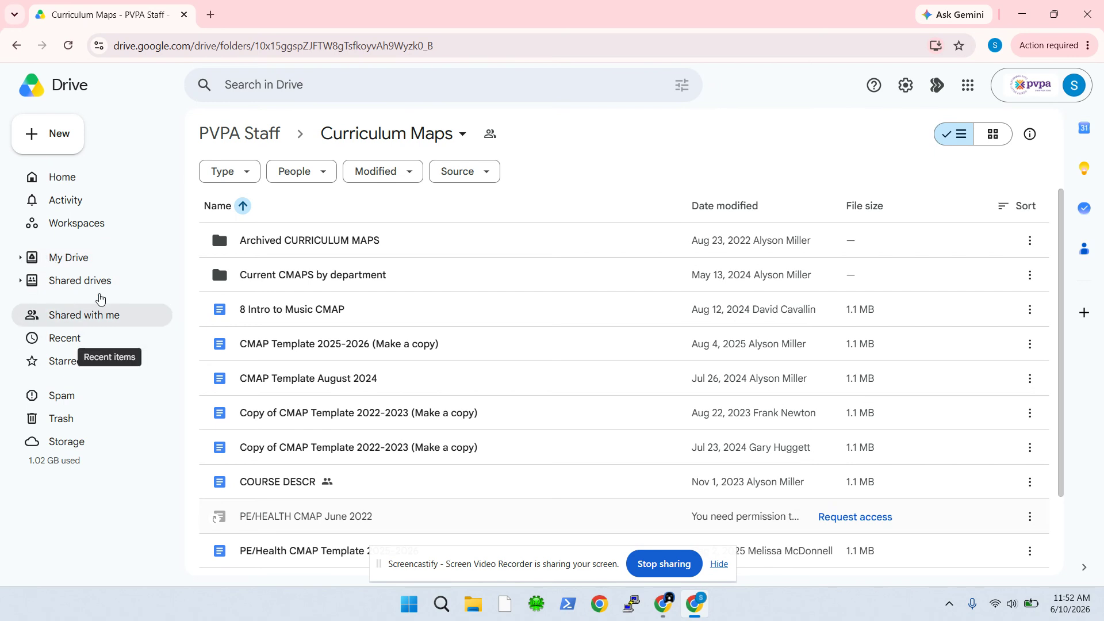
left_click(75, 265)
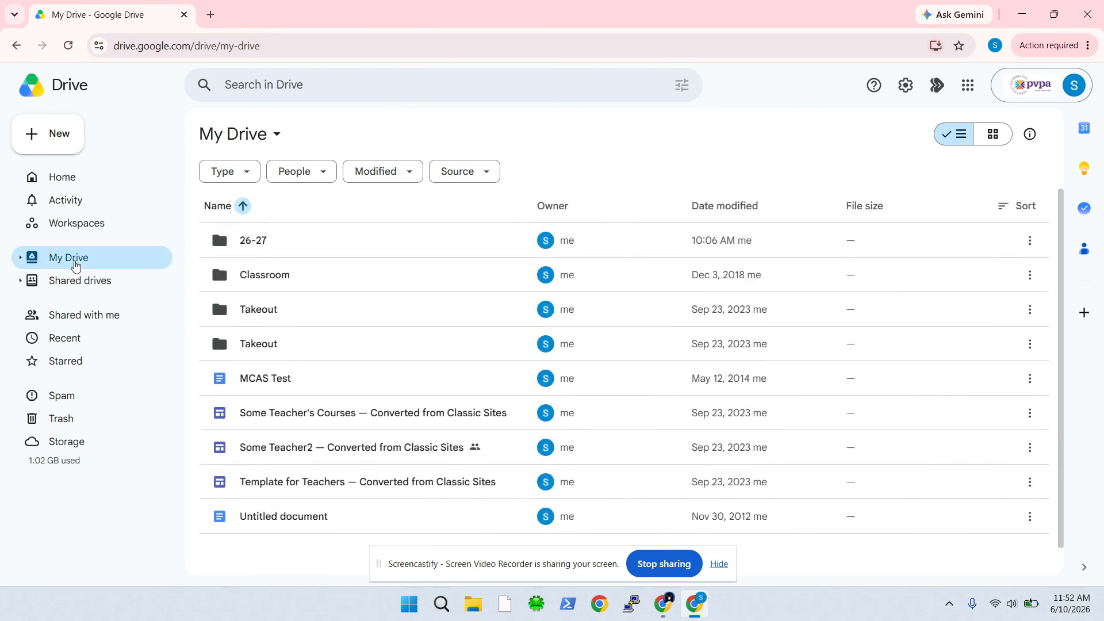
left_click(257, 252)
double_click(257, 252)
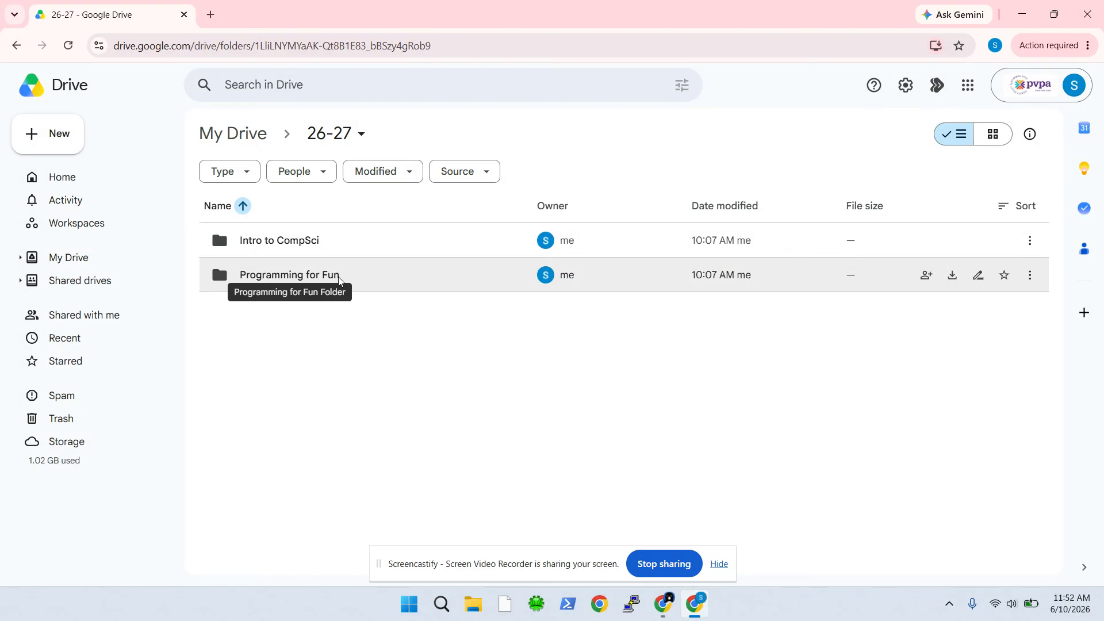
Examine the Intro to CompSci folder and its Unit 0 folder, and return to the 26-27 folder.
double_click(305, 239)
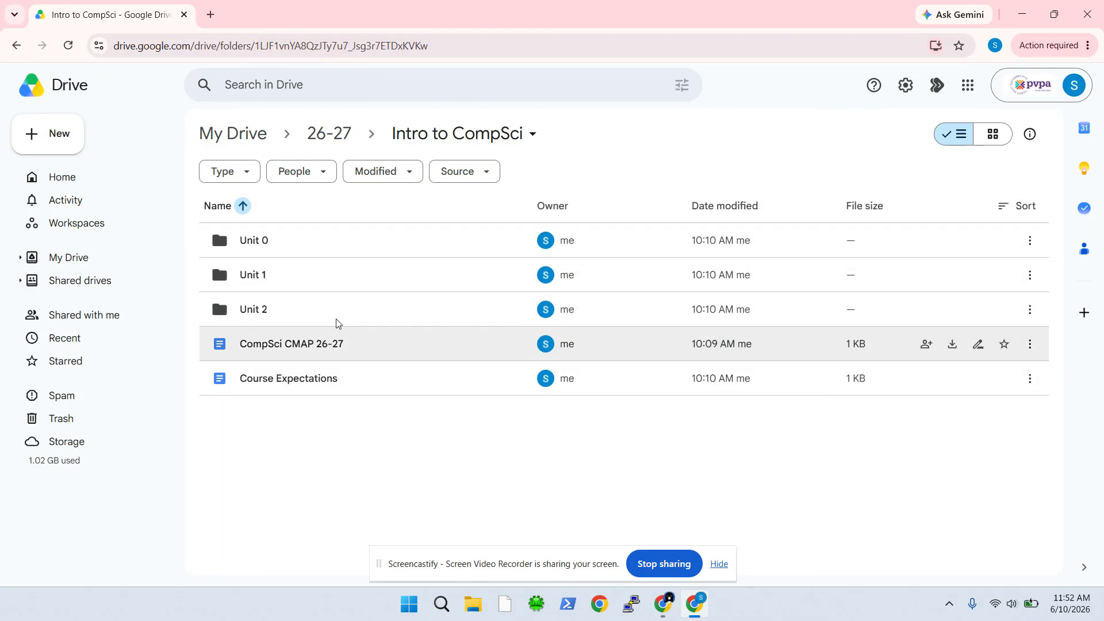
double_click(308, 242)
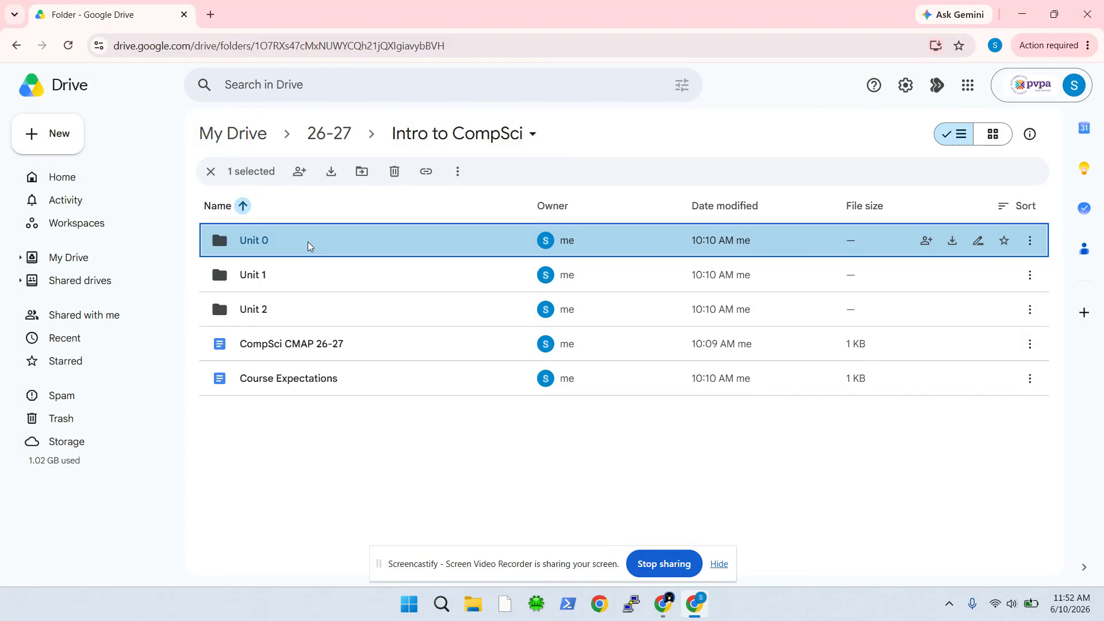
left_click(337, 138)
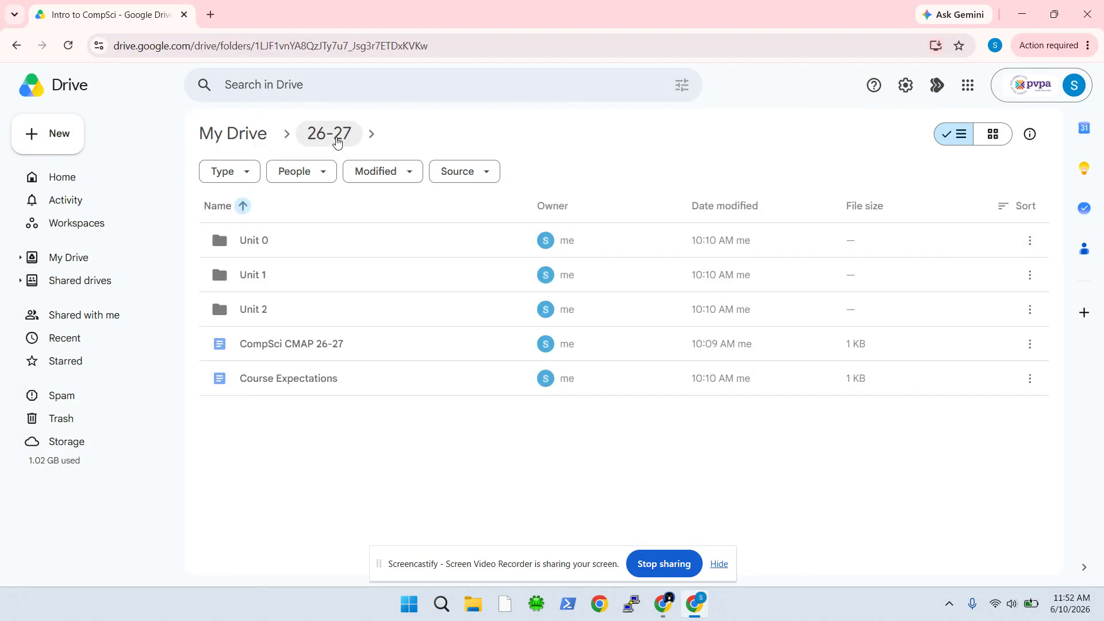
left_click(329, 137)
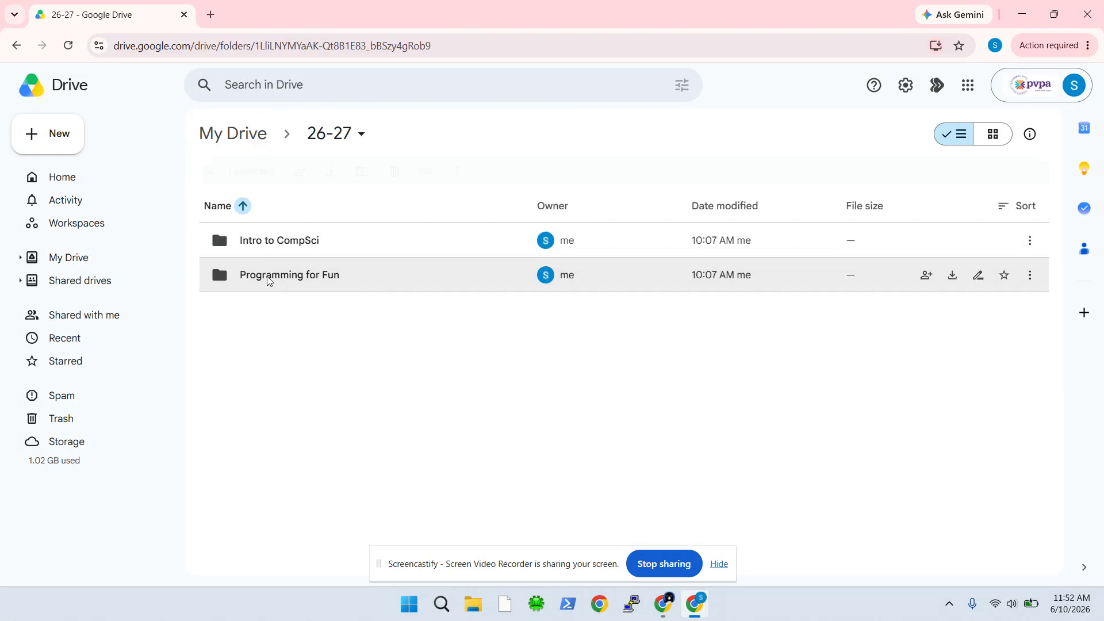
Examine the Programming for Fun folder and its Unit 0 folder, and return to the 26-27 folder.
double_click(267, 280)
left_click(273, 246)
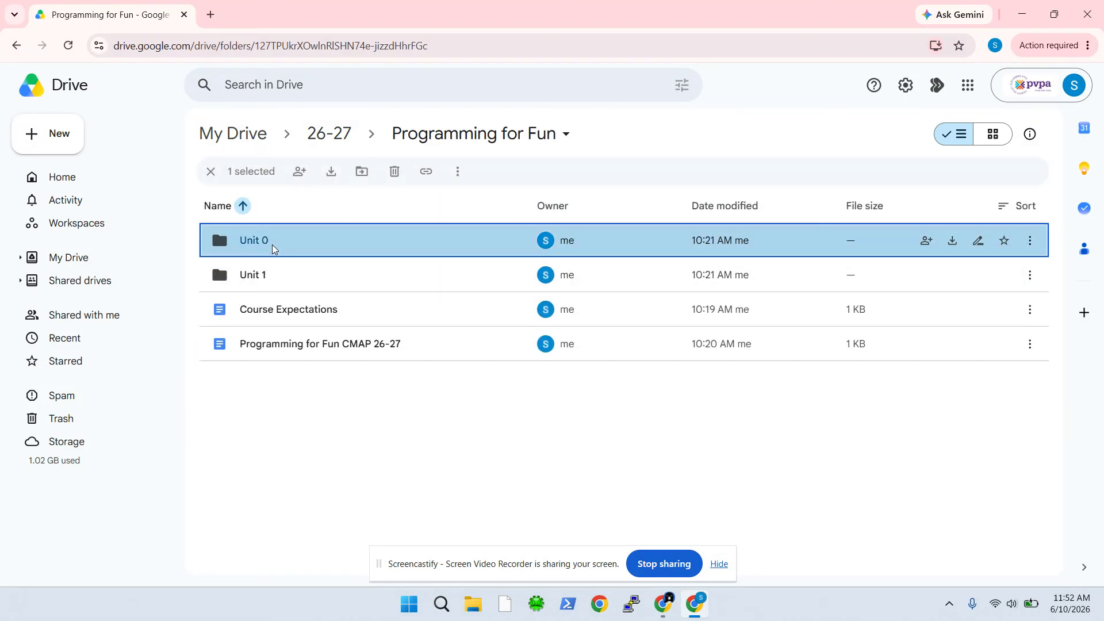
double_click(272, 248)
left_click(365, 134)
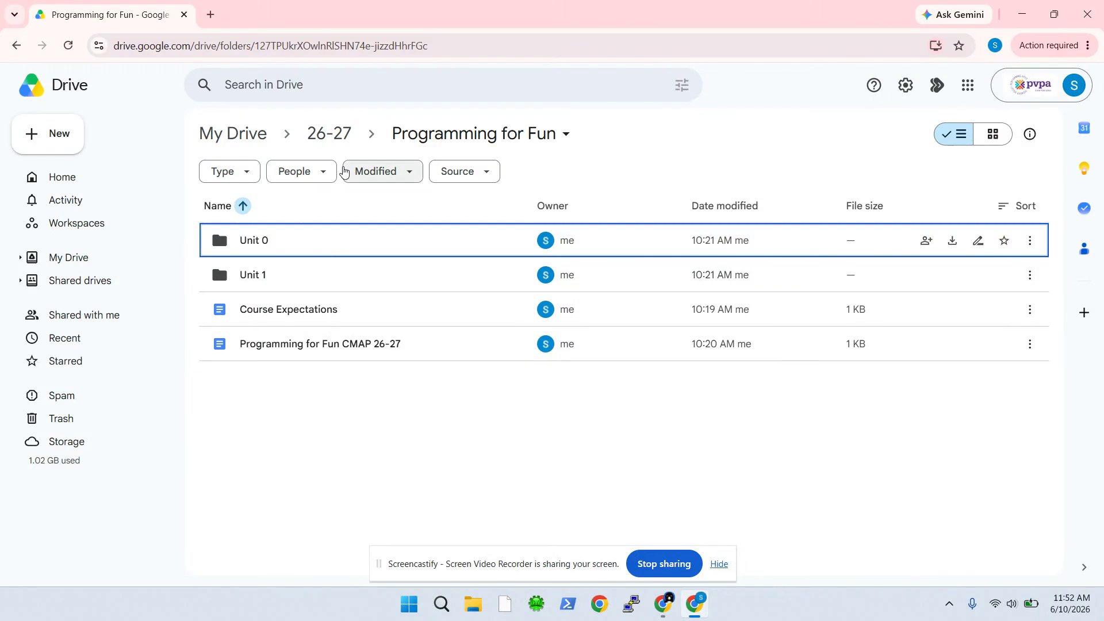
left_click(329, 133)
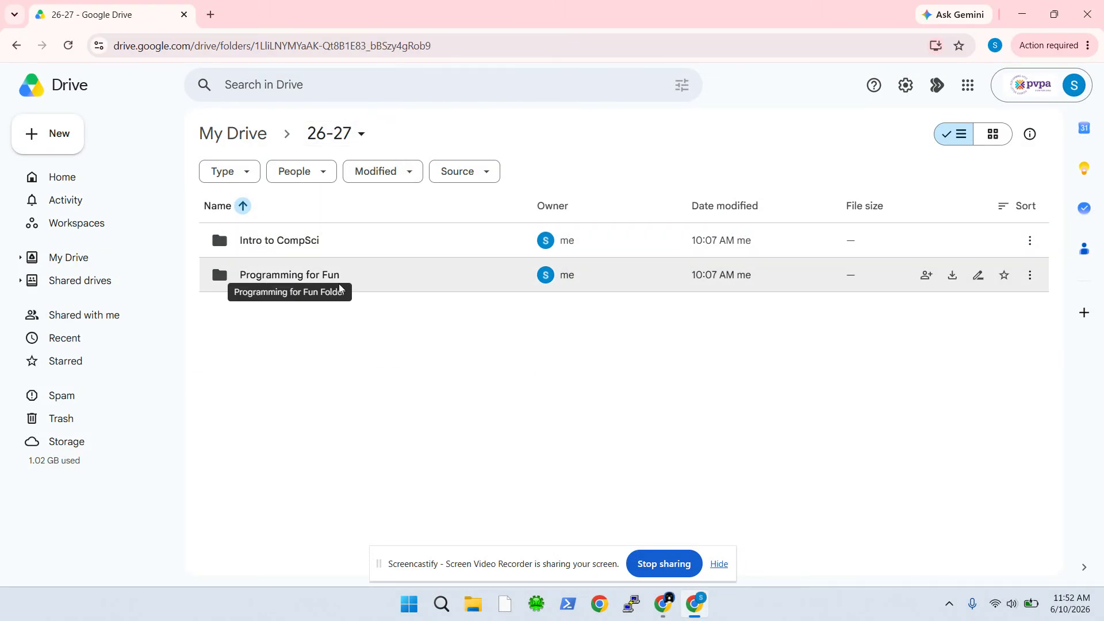
Try to move the Intro to CompSci and Programming for Fun folders together into the Departments - Comp Sci shared drive.
left_click(20, 281)
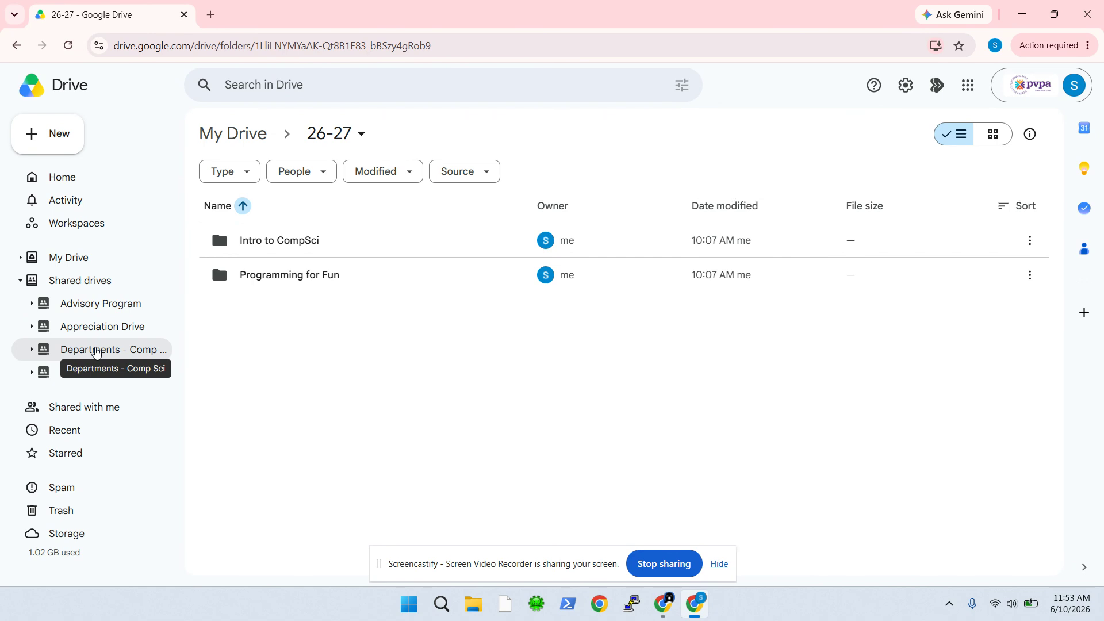
left_click(33, 349)
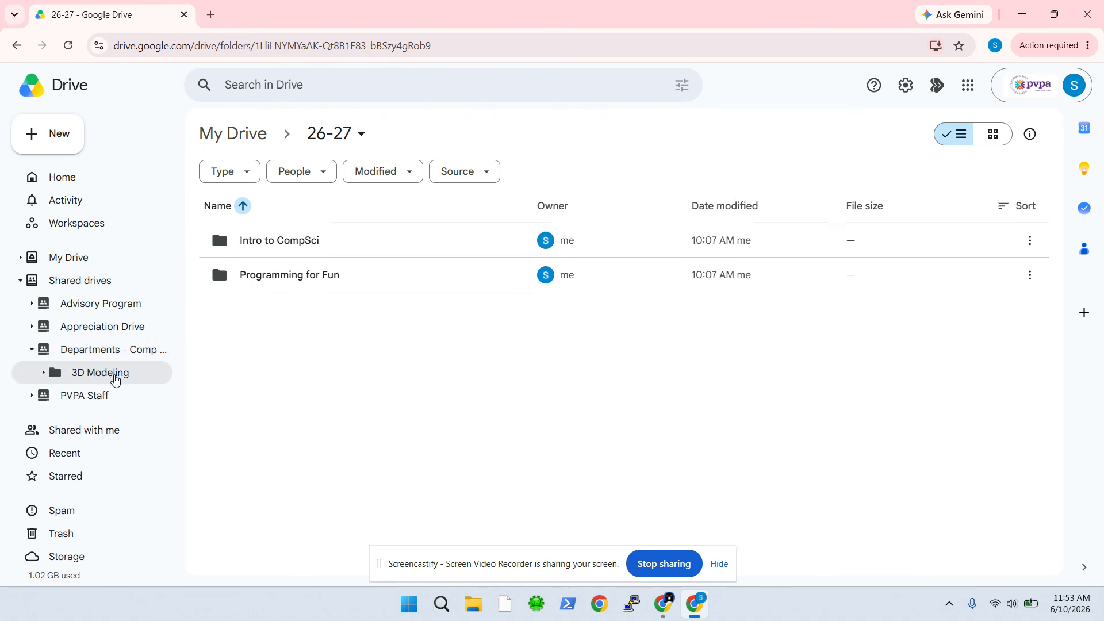
left_click(333, 237)
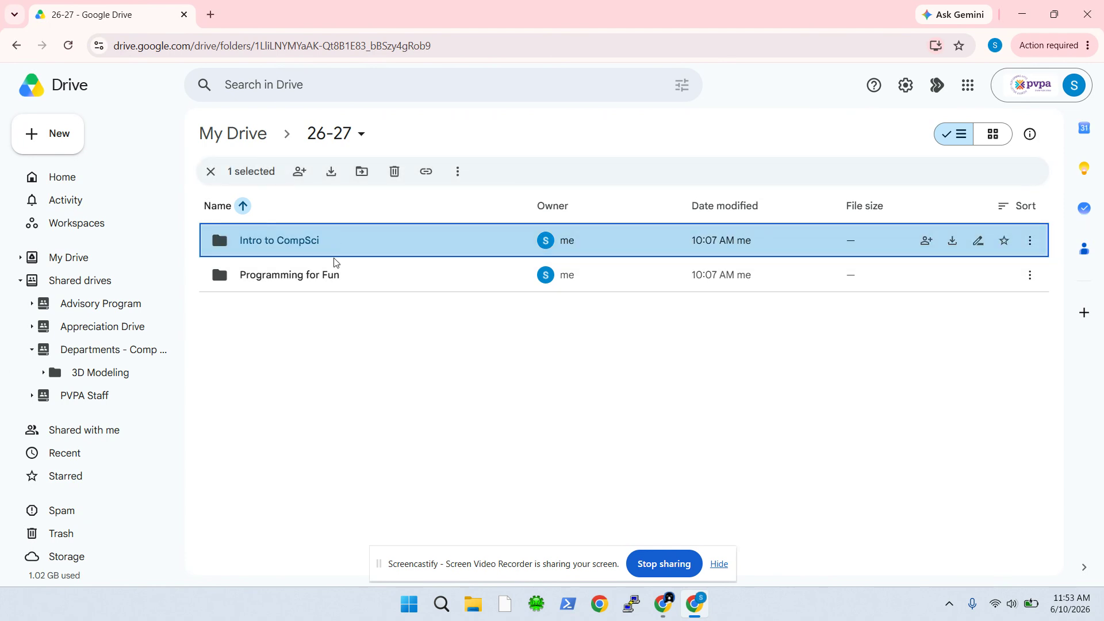
left_click(344, 274, "shift")
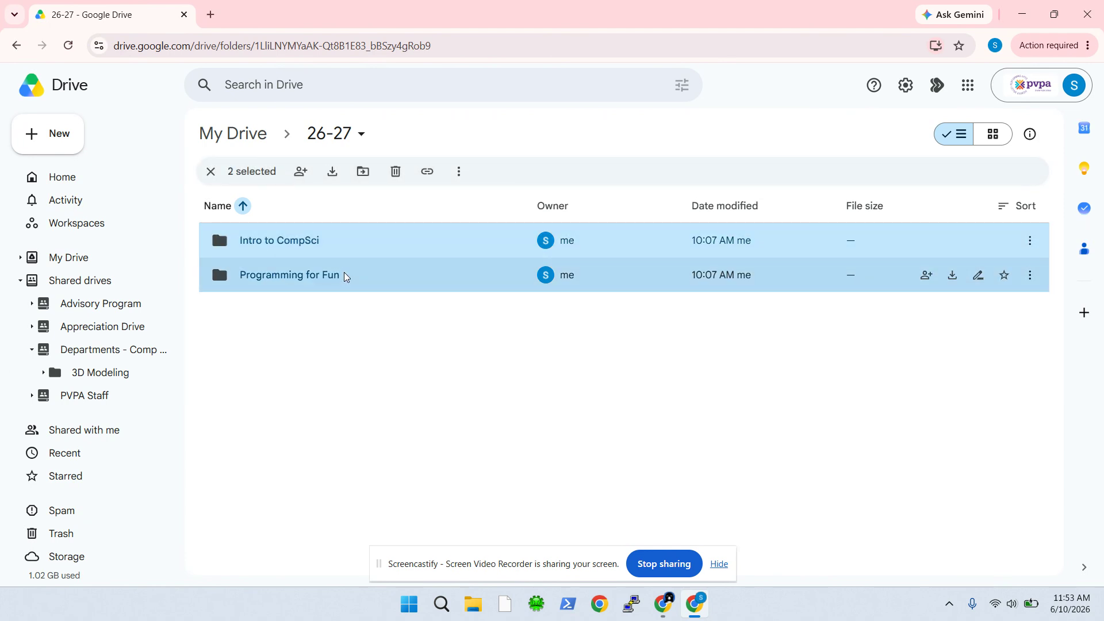
left_click_drag(344, 272, 105, 352)
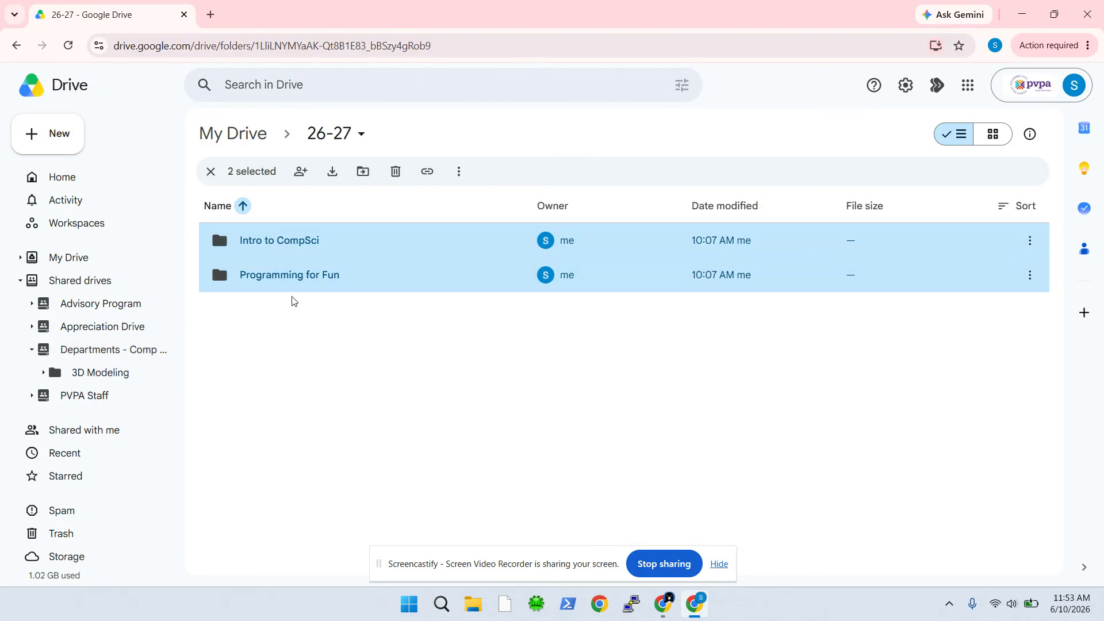
Open the Departments - Comp Sci shared drive and create a folder named Intro to CompSci in it.
right_click(134, 352)
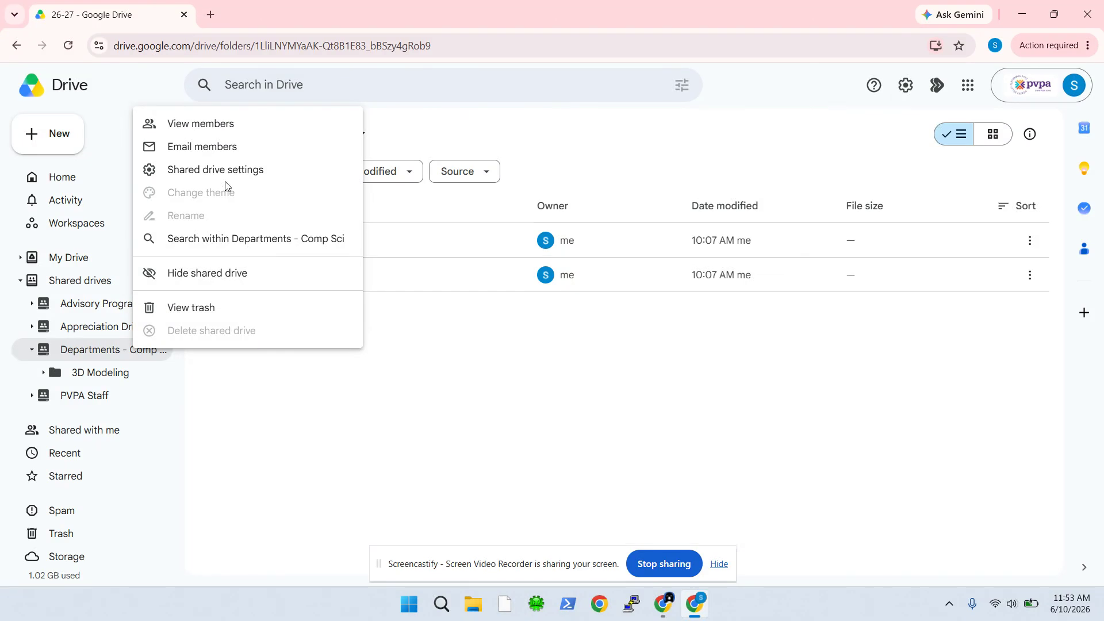
left_click(111, 354)
right_click(111, 354)
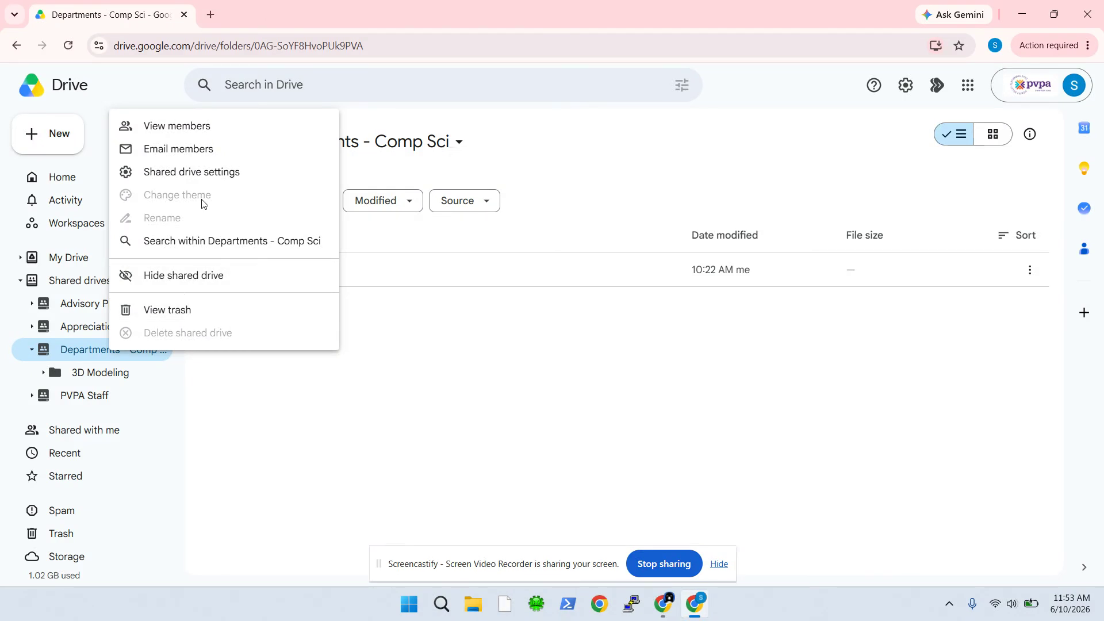
left_click(241, 393)
left_click(147, 355)
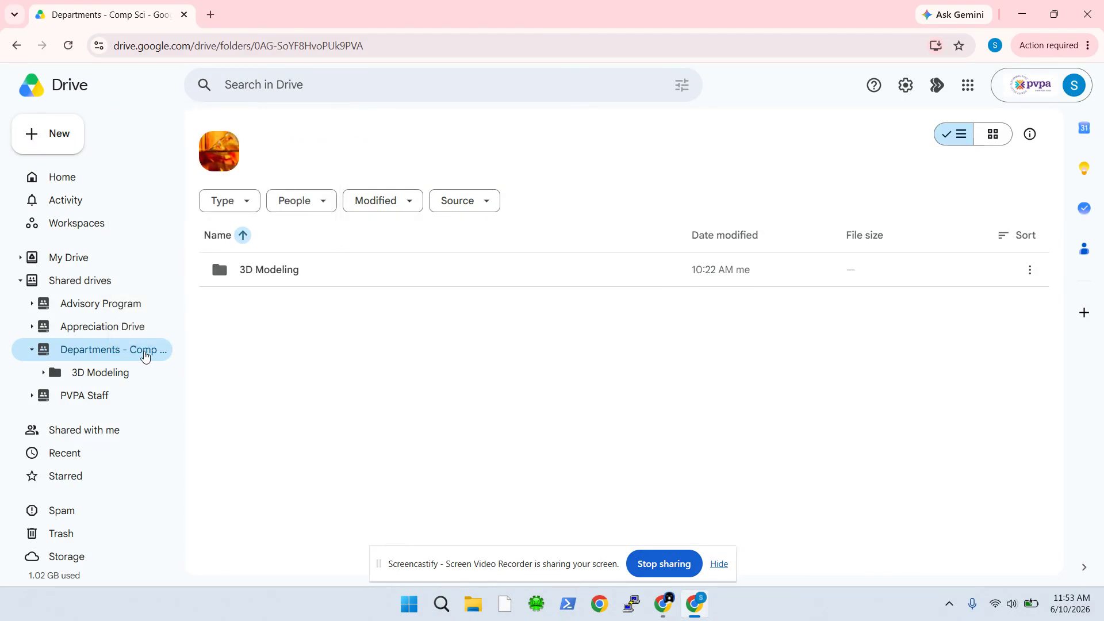
right_click(281, 362)
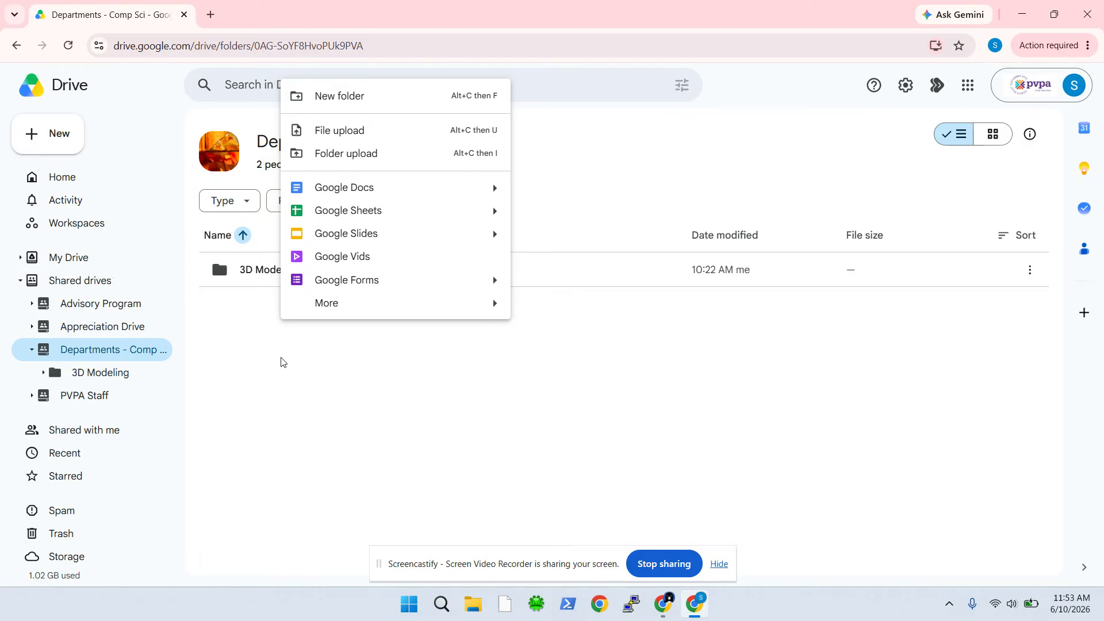
left_click(338, 94)
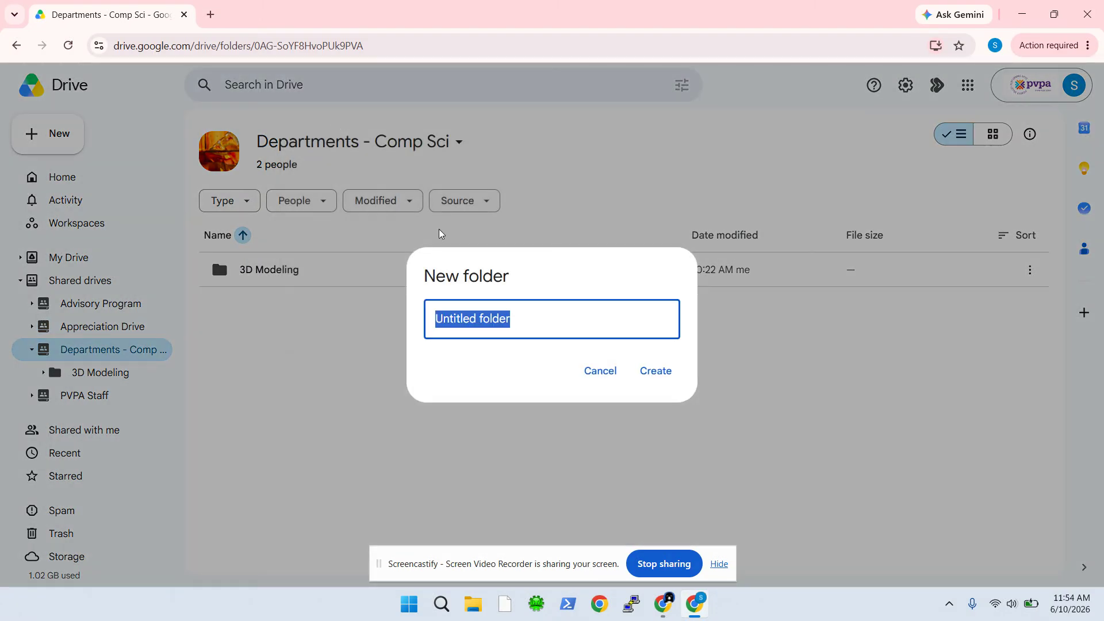
type("Intro to CompSci")
key("Return")
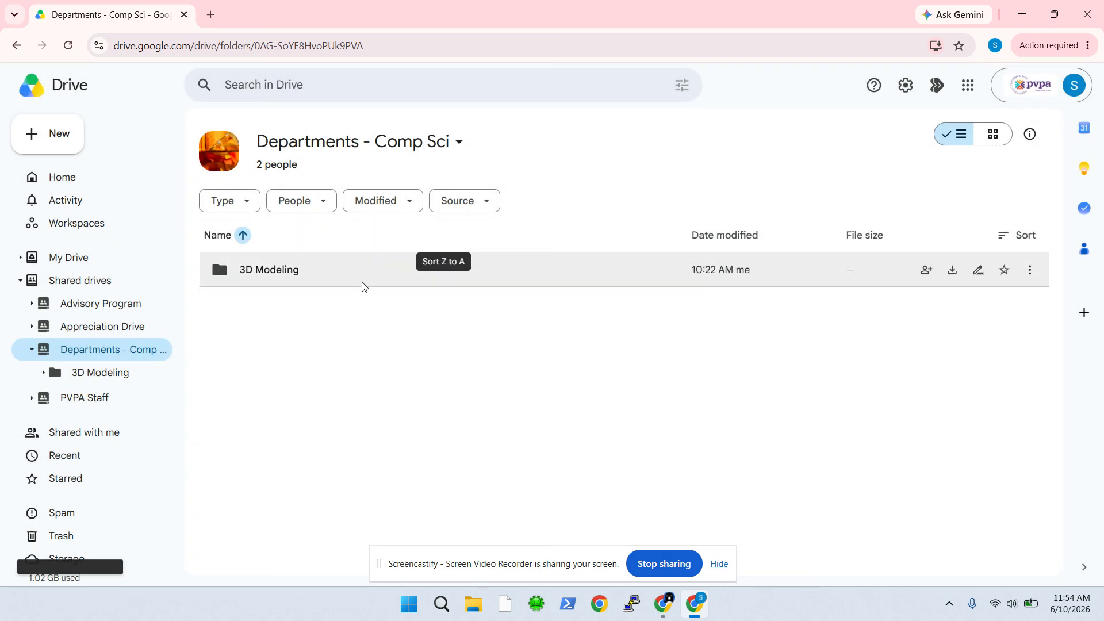
Create two folders named Unit 0 and Unit 1 inside the shared drive's new Intro to CompSci folder.
double_click(305, 306)
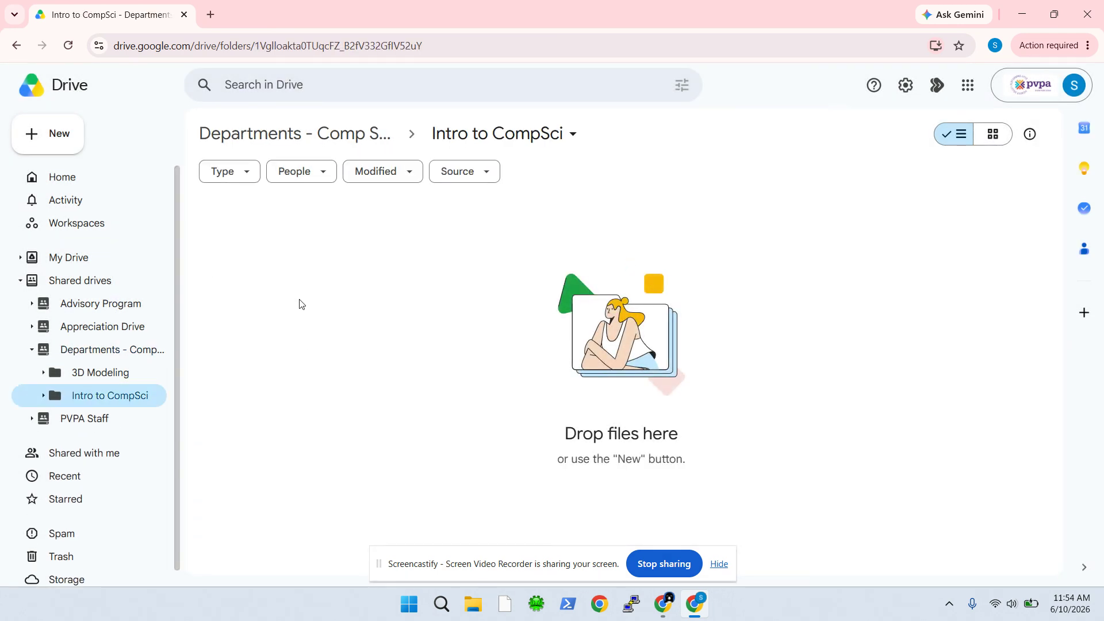
right_click(316, 270)
left_click(343, 279)
type("Unit 0")
key("Return")
right_click(338, 286)
left_click(371, 301)
type("Unit 1")
key("Return")
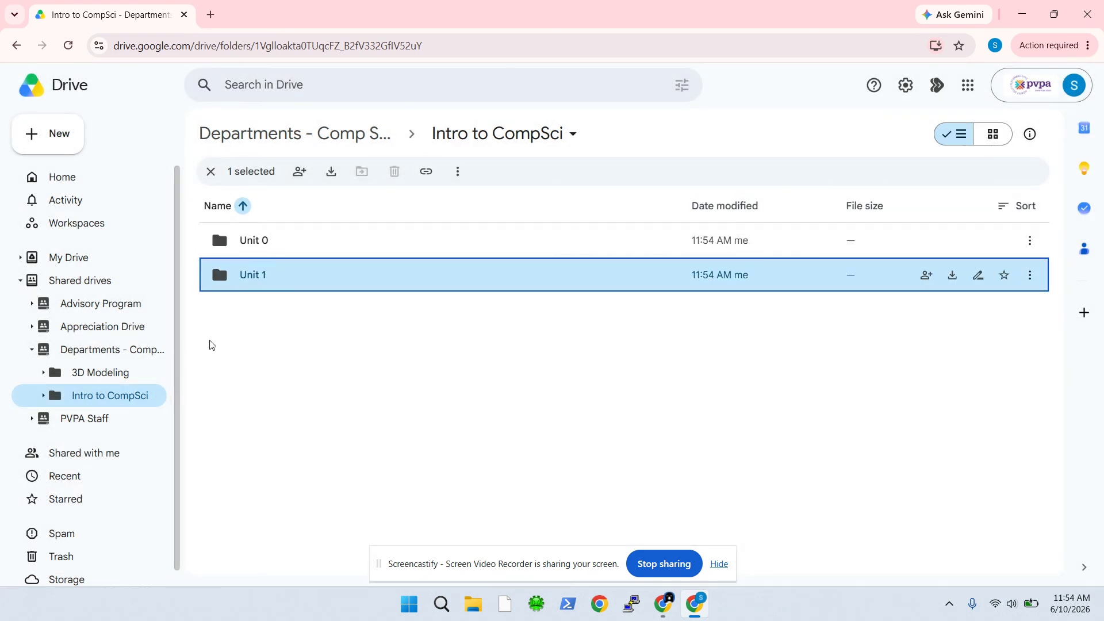
Move CompSci CMAP 26-27 and Course Expectations from My Drive's Intro to CompSci folder into the Intro to CompSci folder in Departments - Comp Sci.
left_click(20, 260)
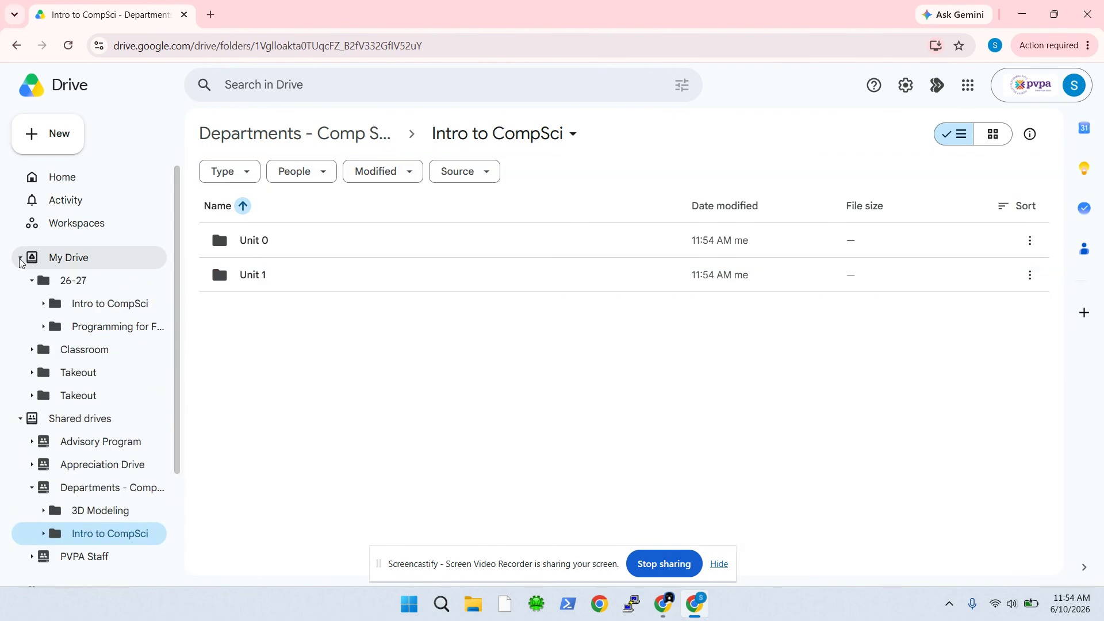
left_click(84, 307)
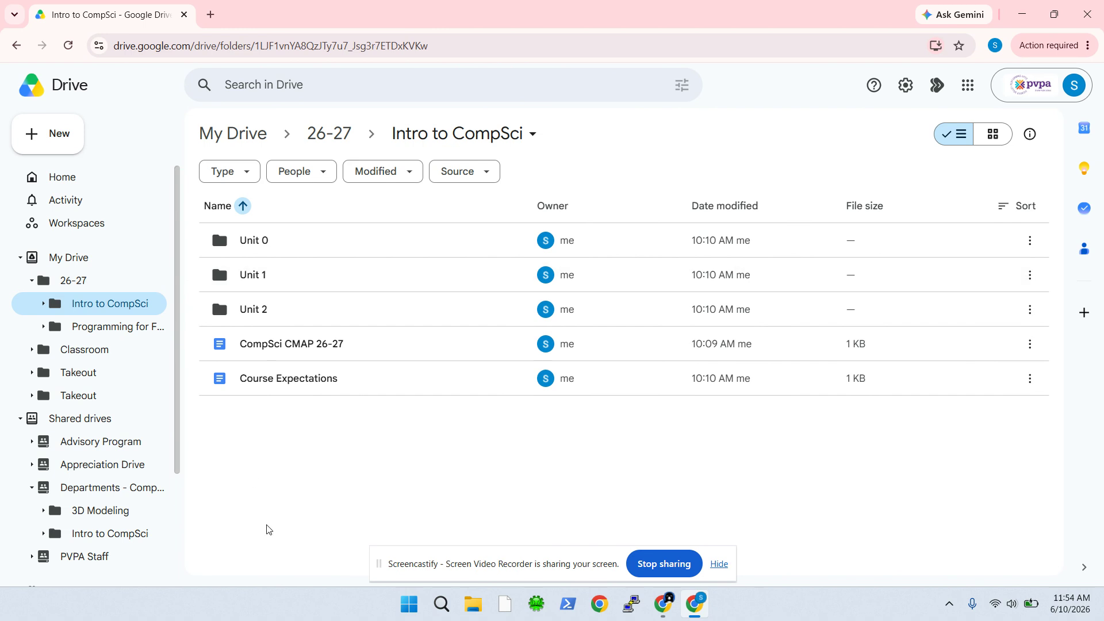
left_click(312, 358)
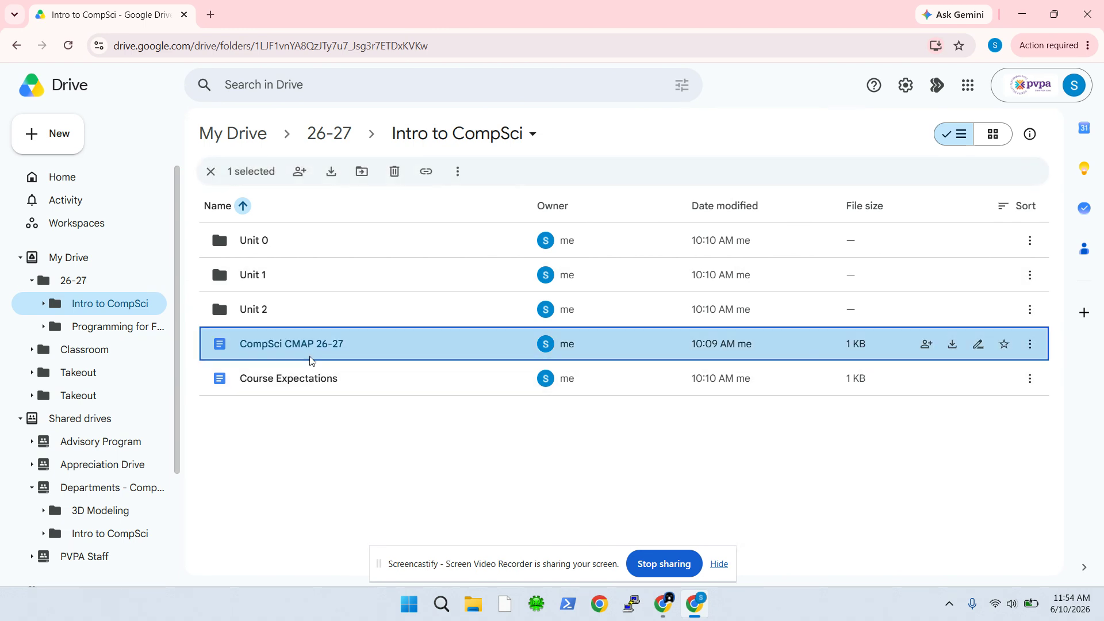
left_click(311, 370, "shift")
left_click_drag(311, 366, 99, 532)
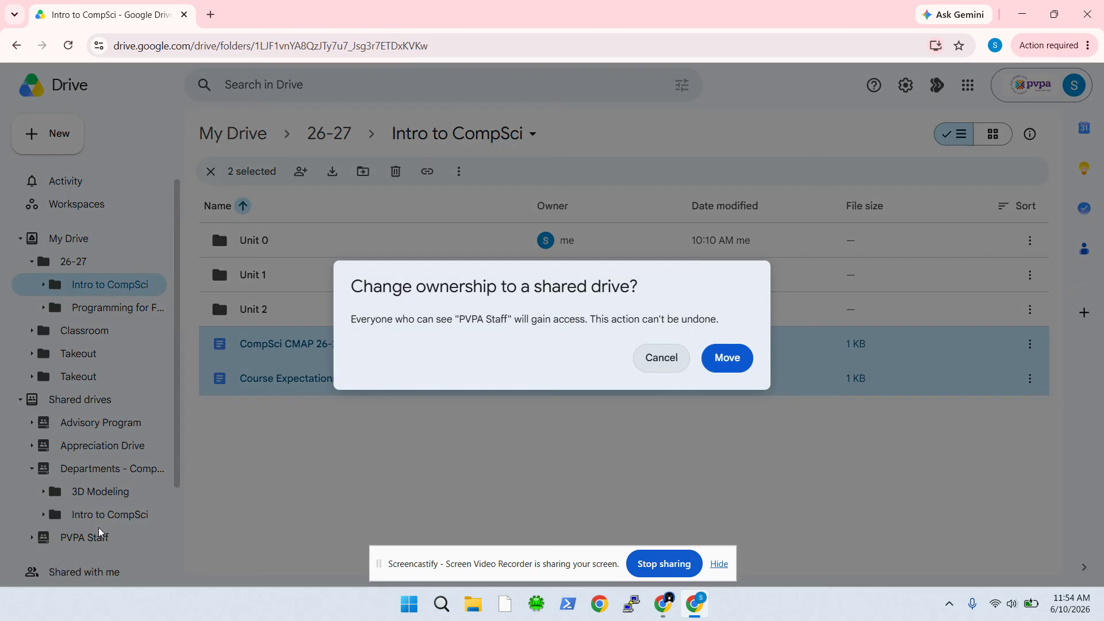
left_click(672, 370)
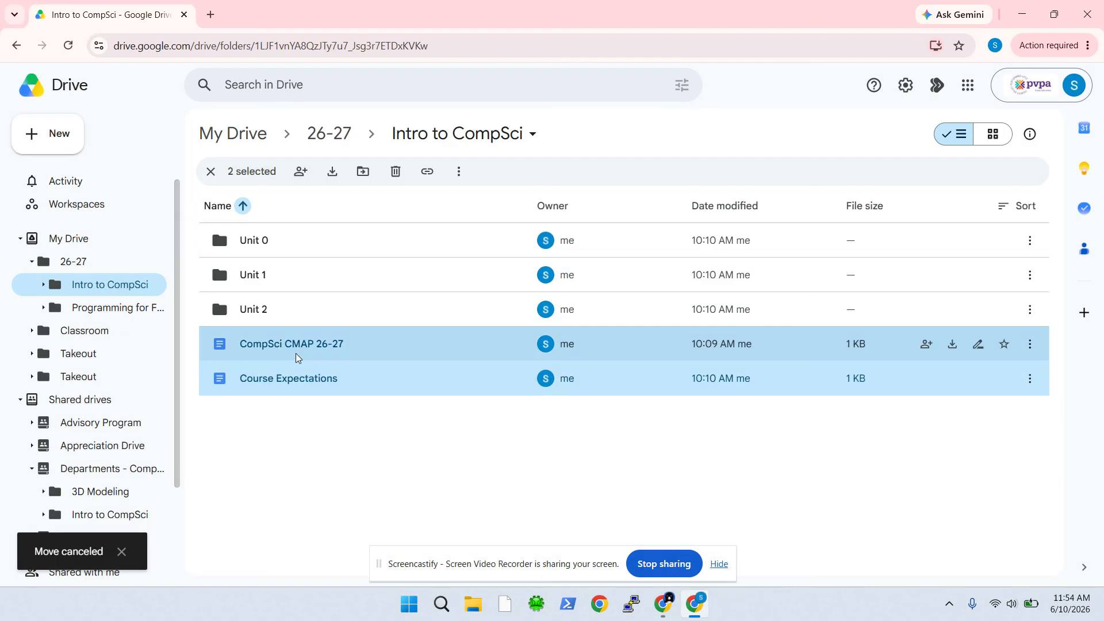
left_click_drag(295, 353, 104, 514)
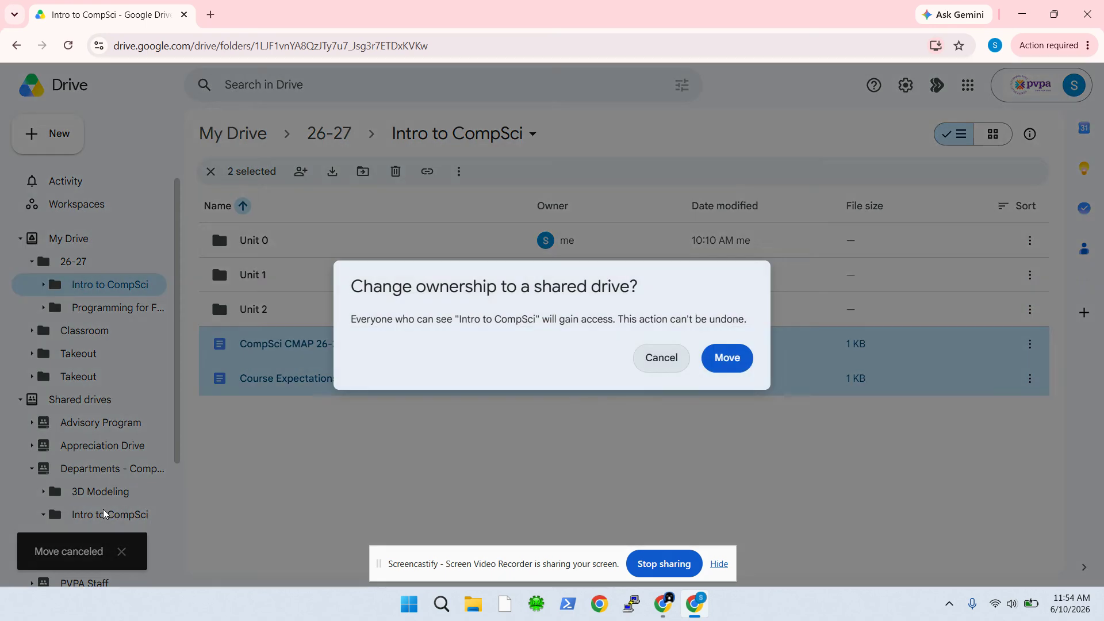
left_click(741, 367)
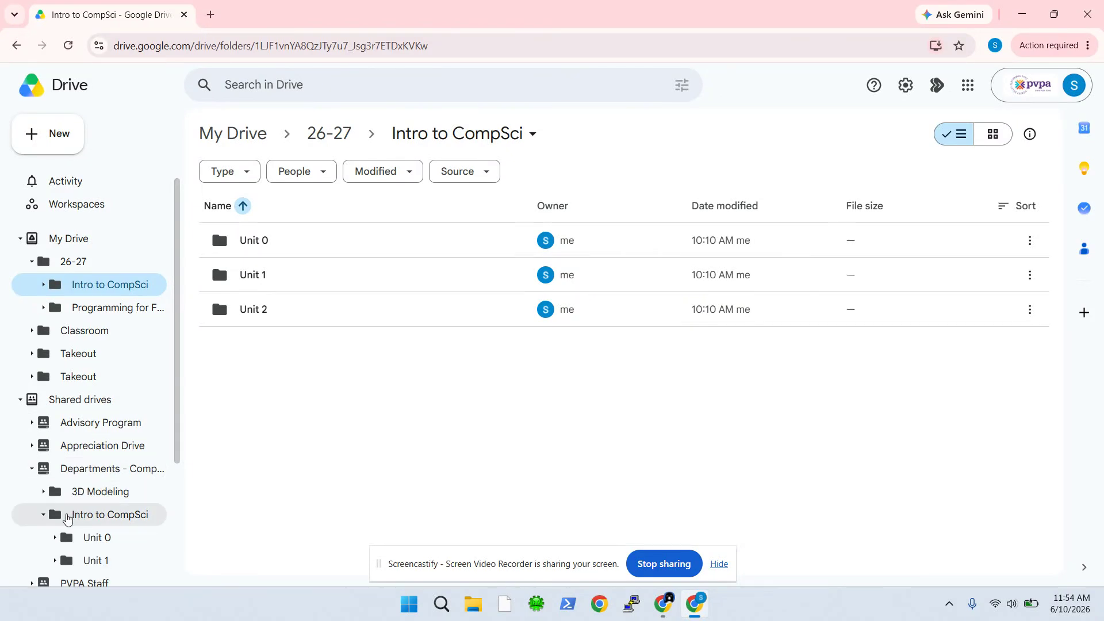
Move CW 1, CW 2 and HW 2 from My Drive's Unit 0 folder into Unit 0 under Intro to CompSci in Departments - Comp Sci.
scroll(92, 517, "down", 2)
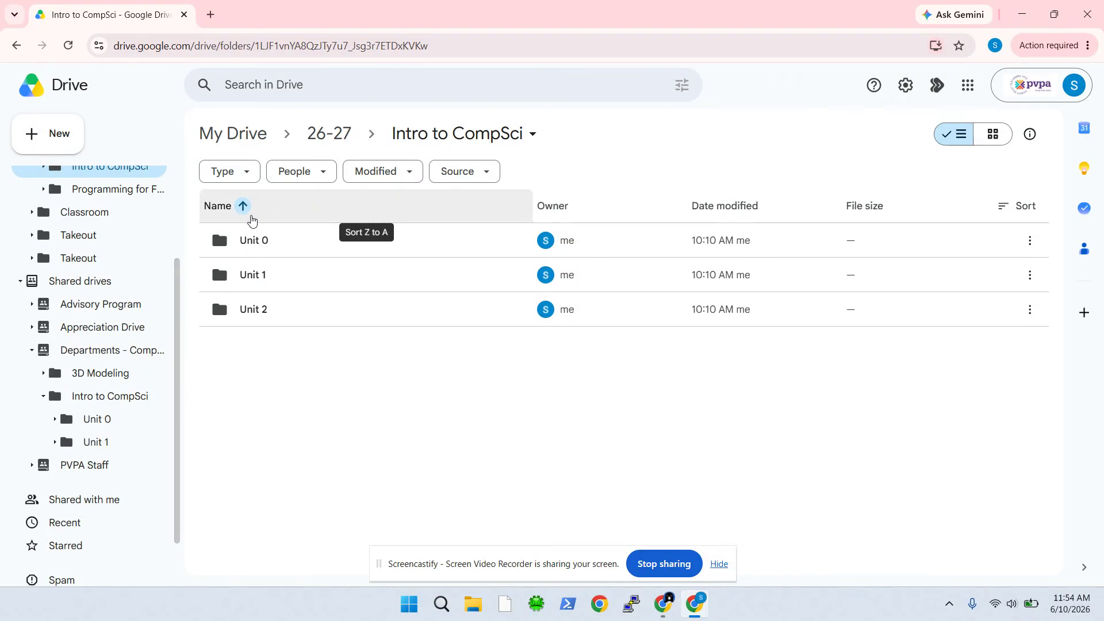
double_click(242, 241)
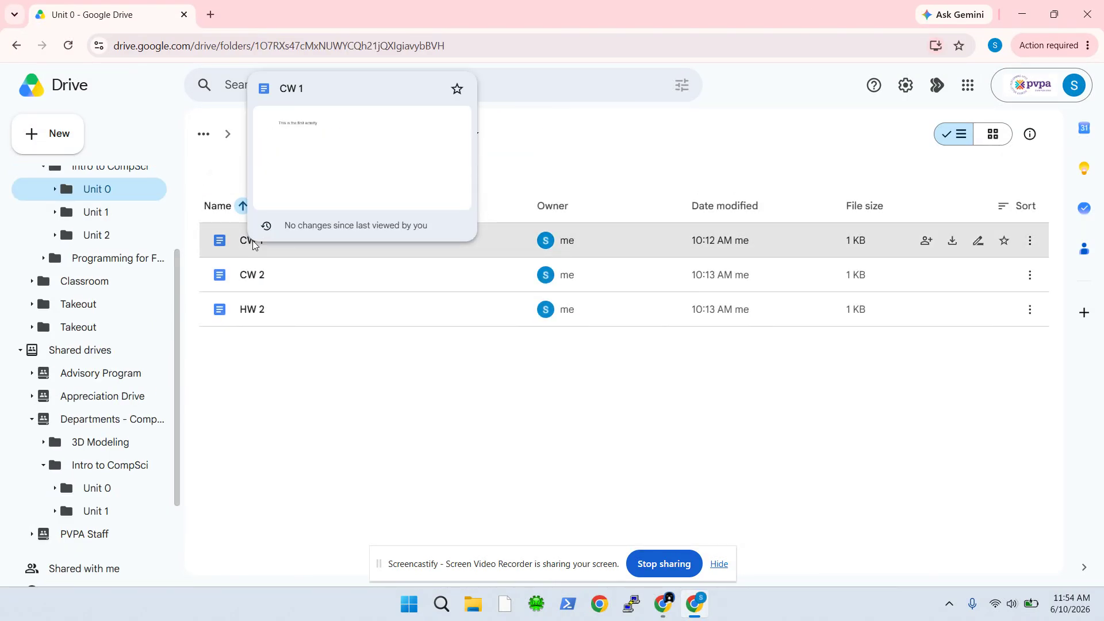
left_click(240, 242)
left_click(260, 303, "shift")
left_click_drag(263, 239, 103, 492)
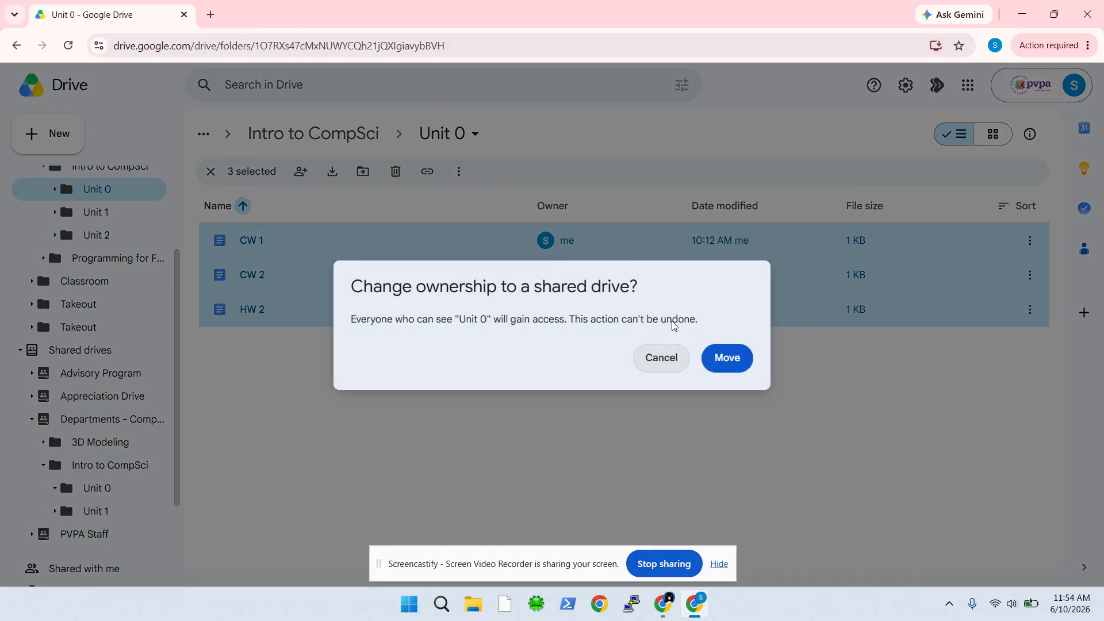
left_click(713, 357)
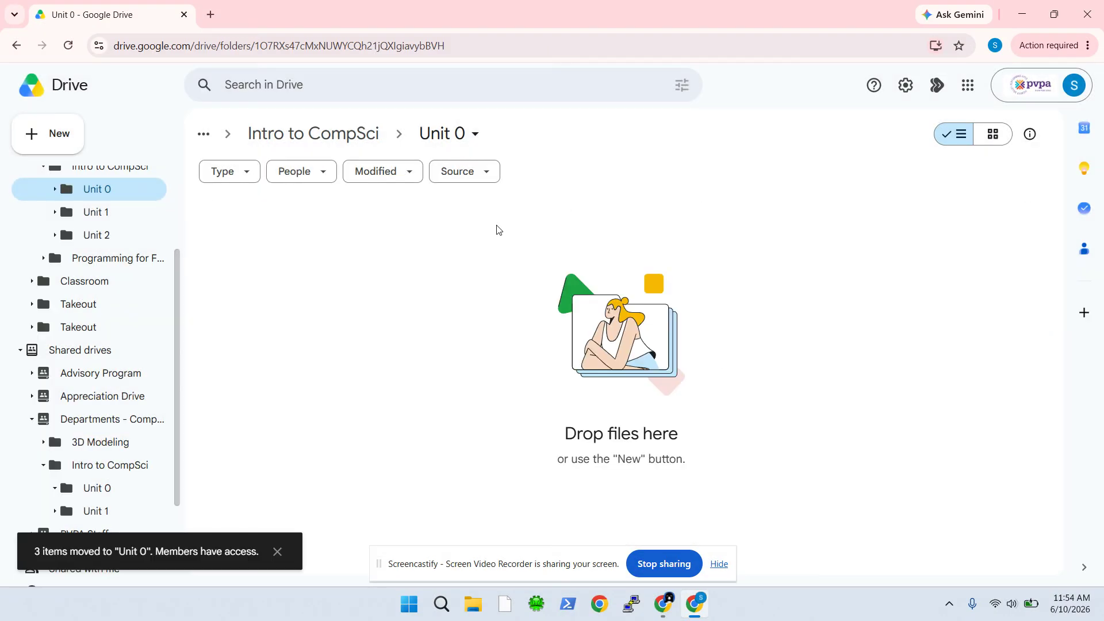
Move CW 1, CW 2 and HW 1 from My Drive's Unit 1 folder into the shared drive's Unit 1 folder under Intro to CompSci.
left_click(345, 134)
double_click(255, 284)
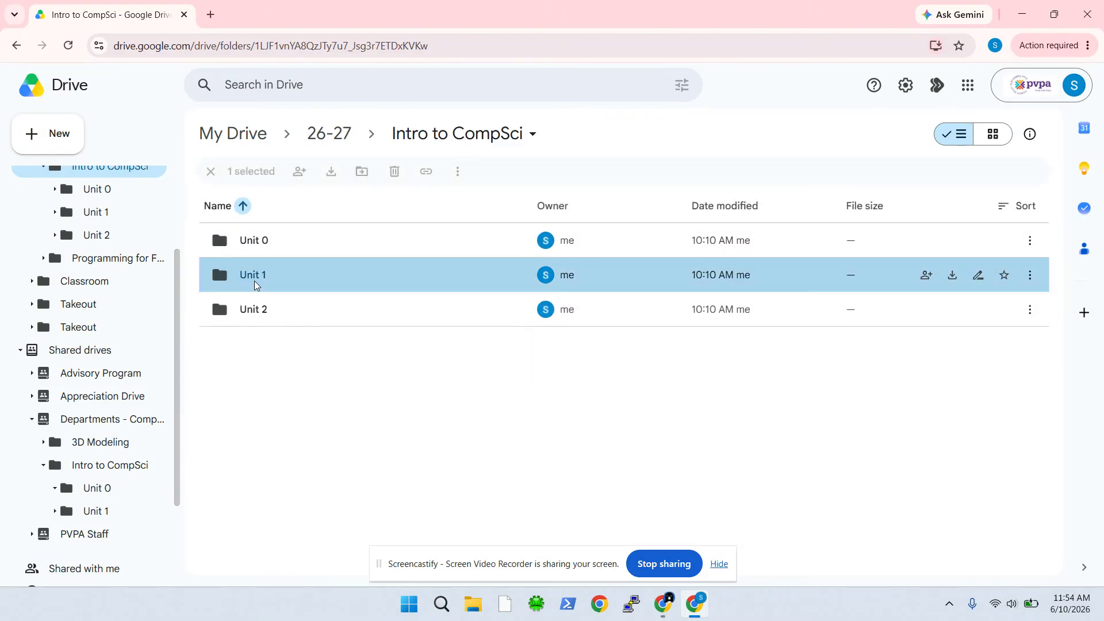
left_click(309, 244)
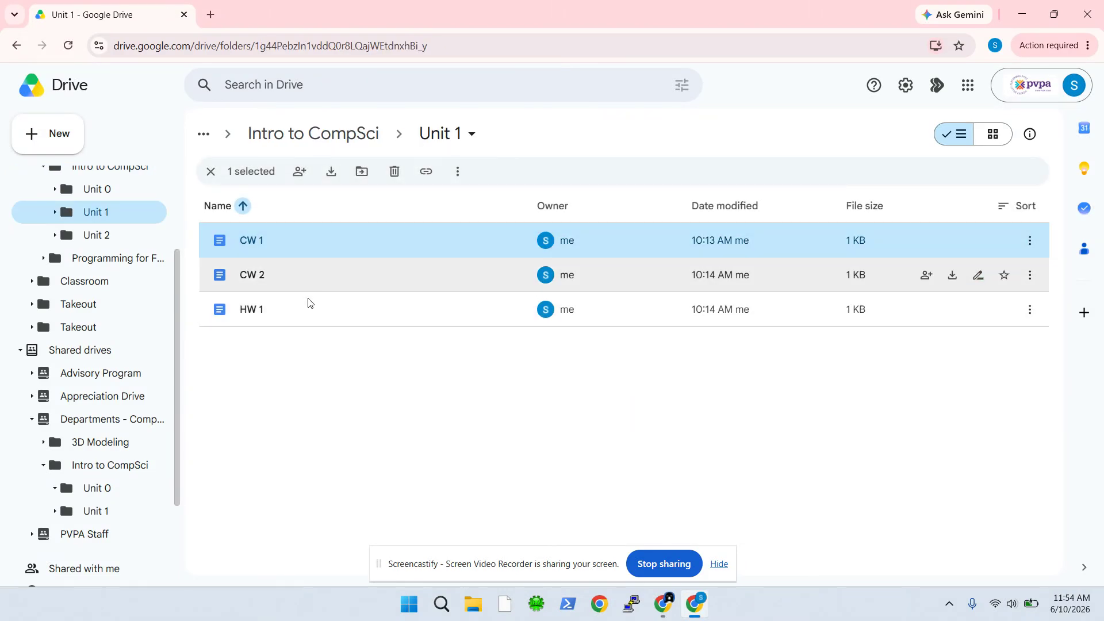
left_click(302, 319, "shift")
left_click_drag(302, 318, 120, 511)
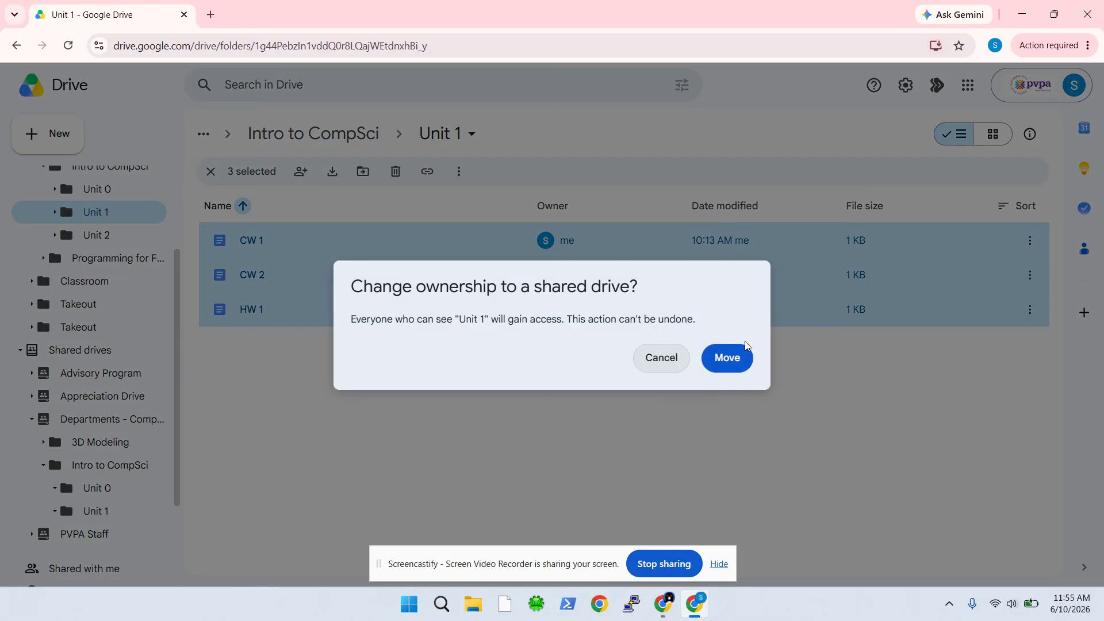
left_click(737, 365)
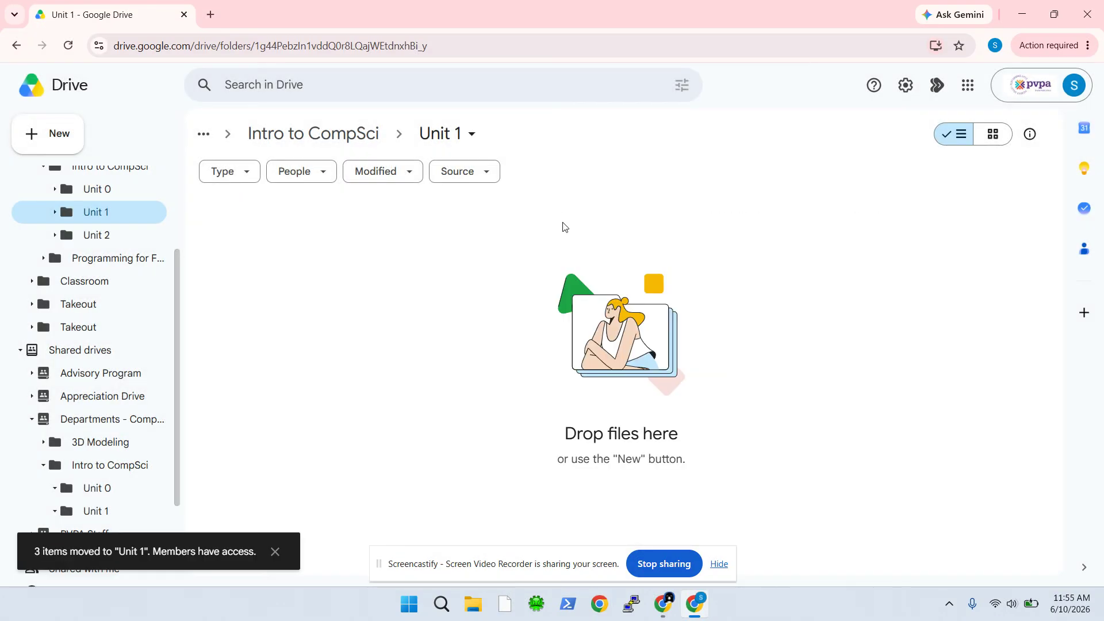
Return to My Drive's Intro to CompSci folder and check what is left in its Unit 0 folder.
left_click(474, 139)
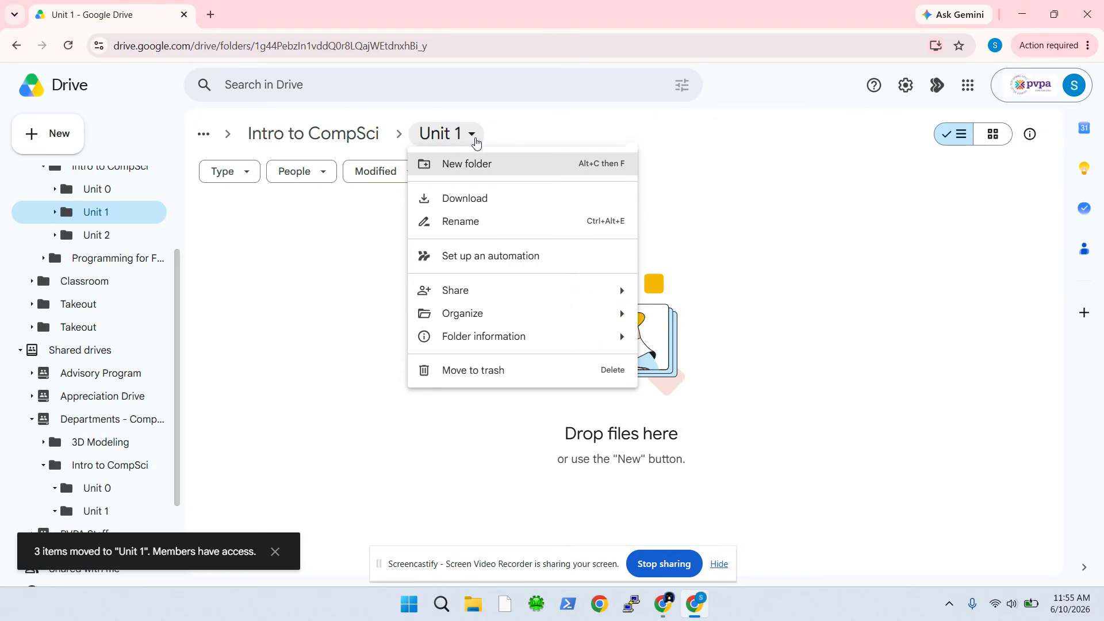
left_click(477, 135)
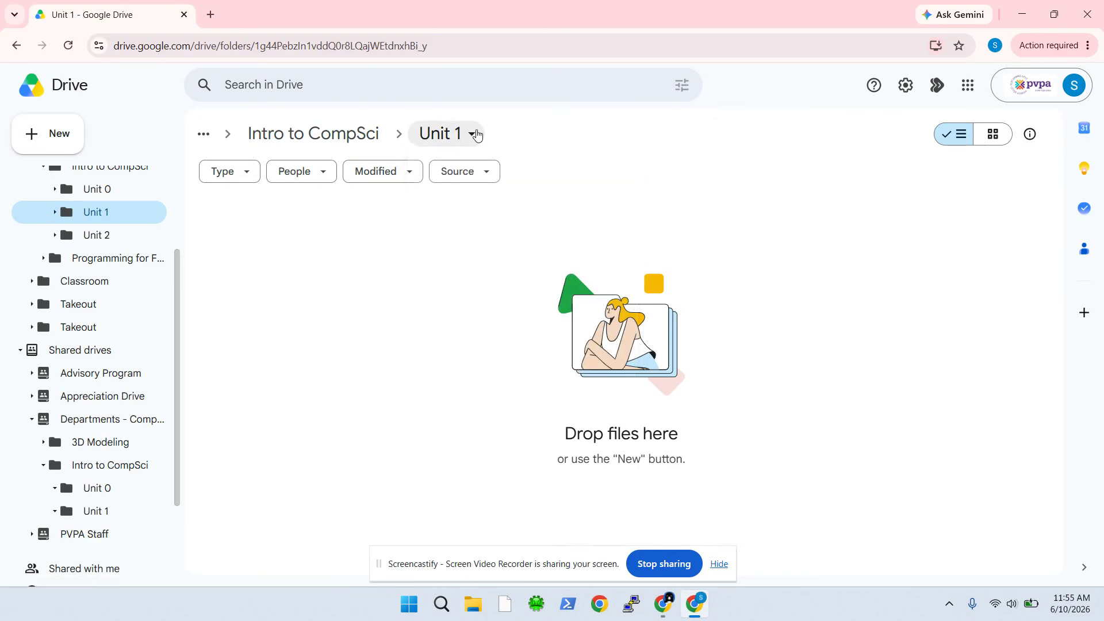
left_click(441, 138)
left_click(383, 135)
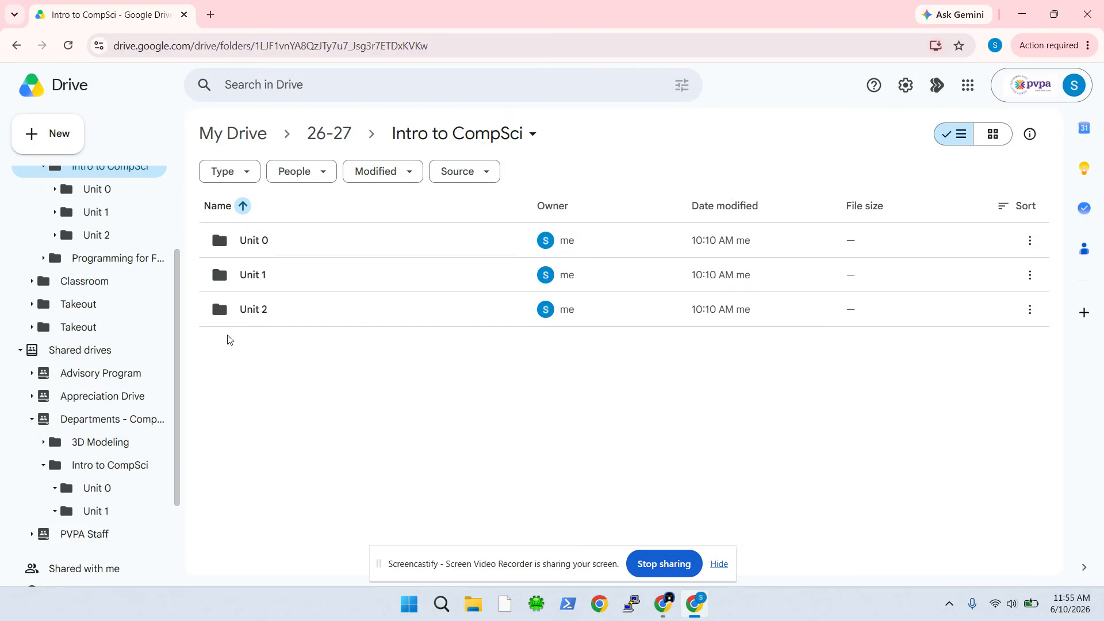
left_click(44, 466)
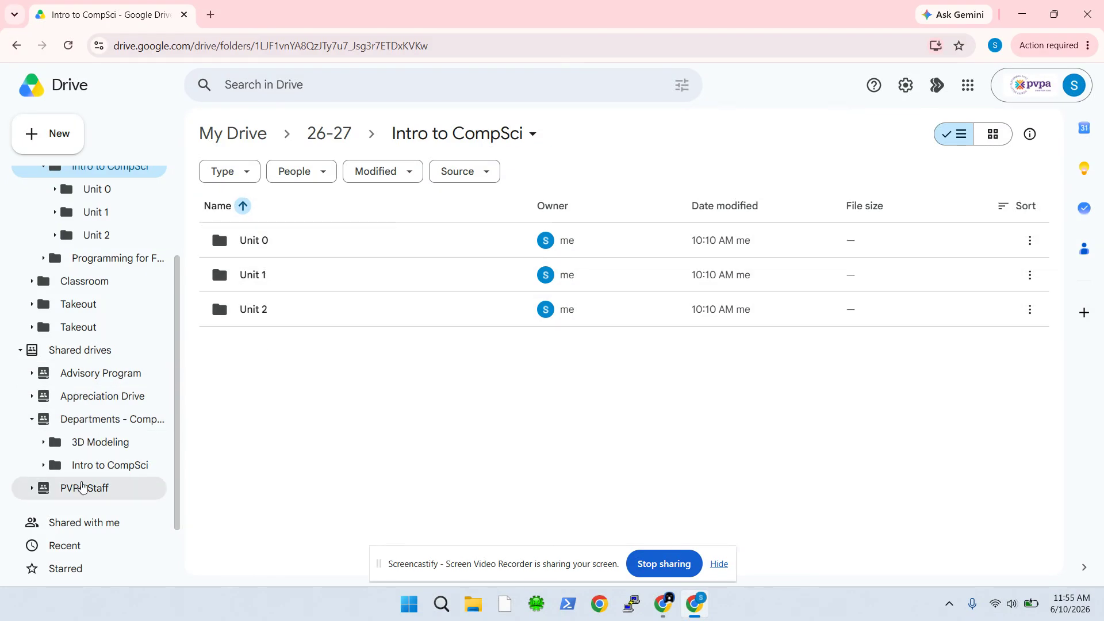
left_click(283, 237)
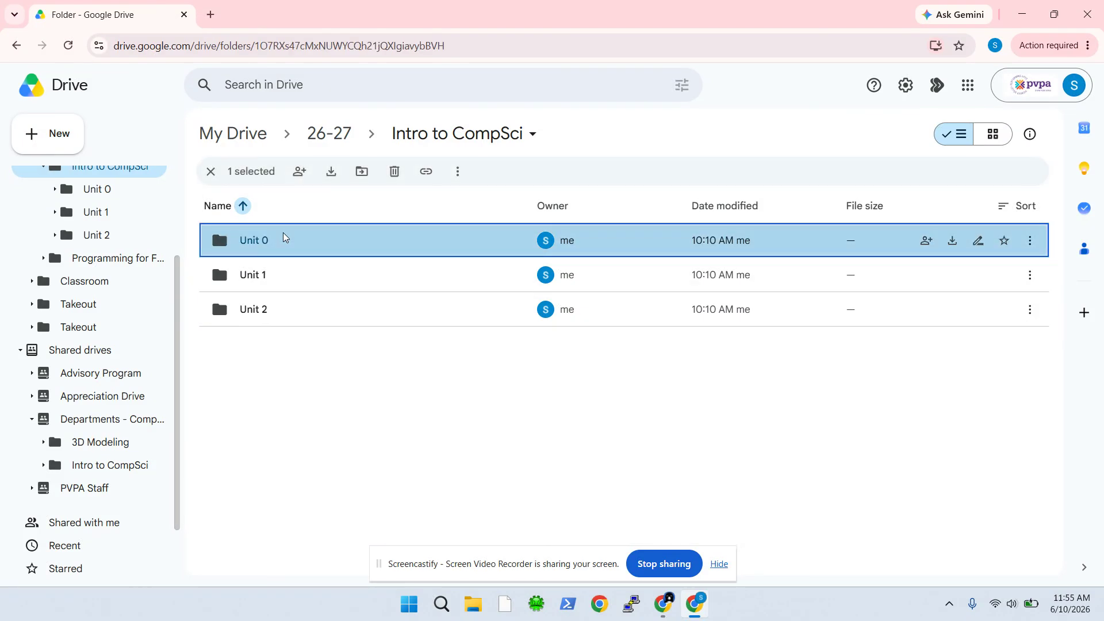
double_click(284, 237)
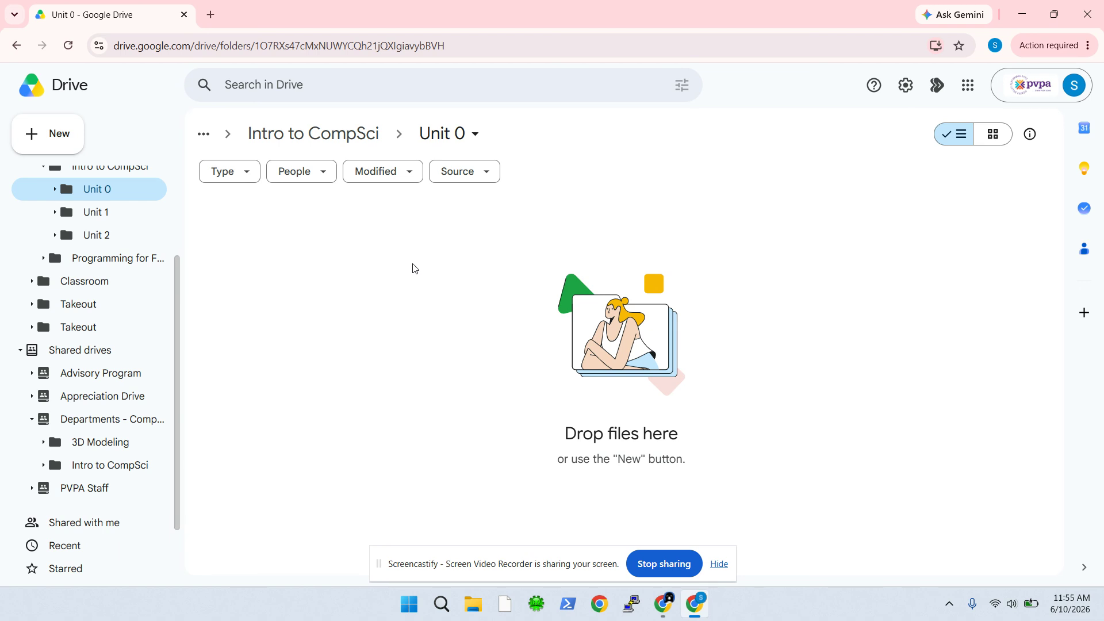
left_click(356, 133)
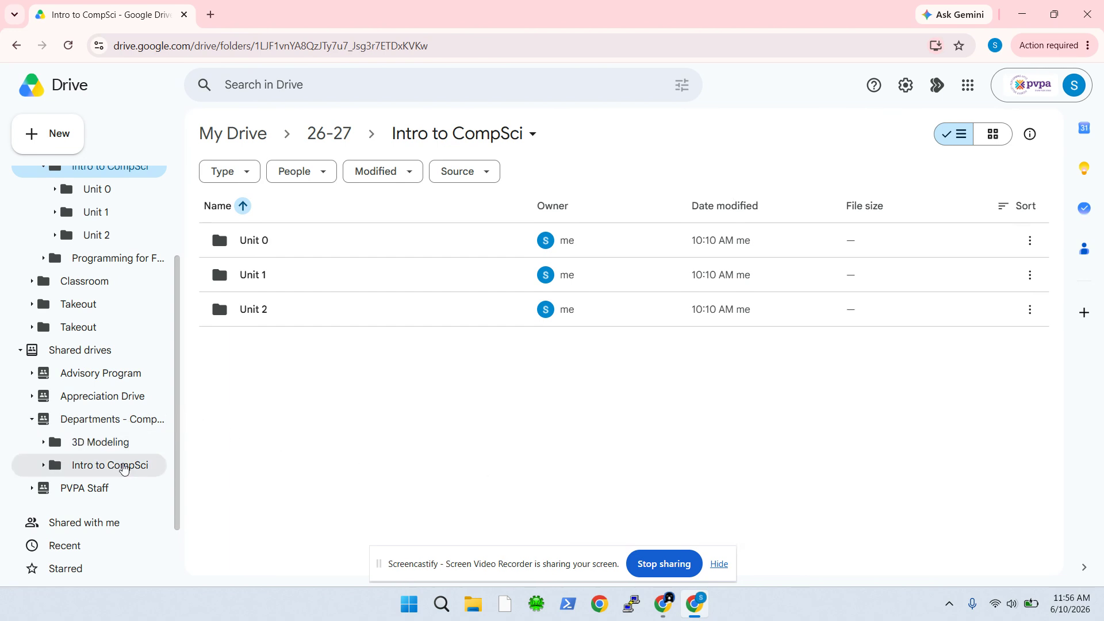
Create a folder named Unit 2 in the shared drive's Intro to CompSci folder and open it.
left_click(128, 466)
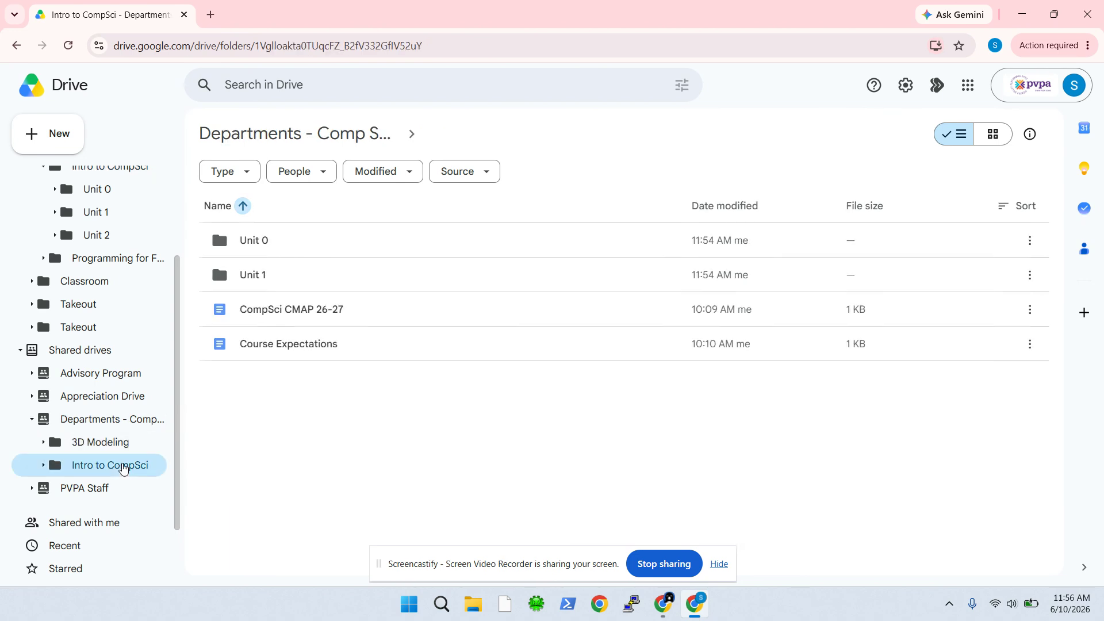
right_click(273, 456)
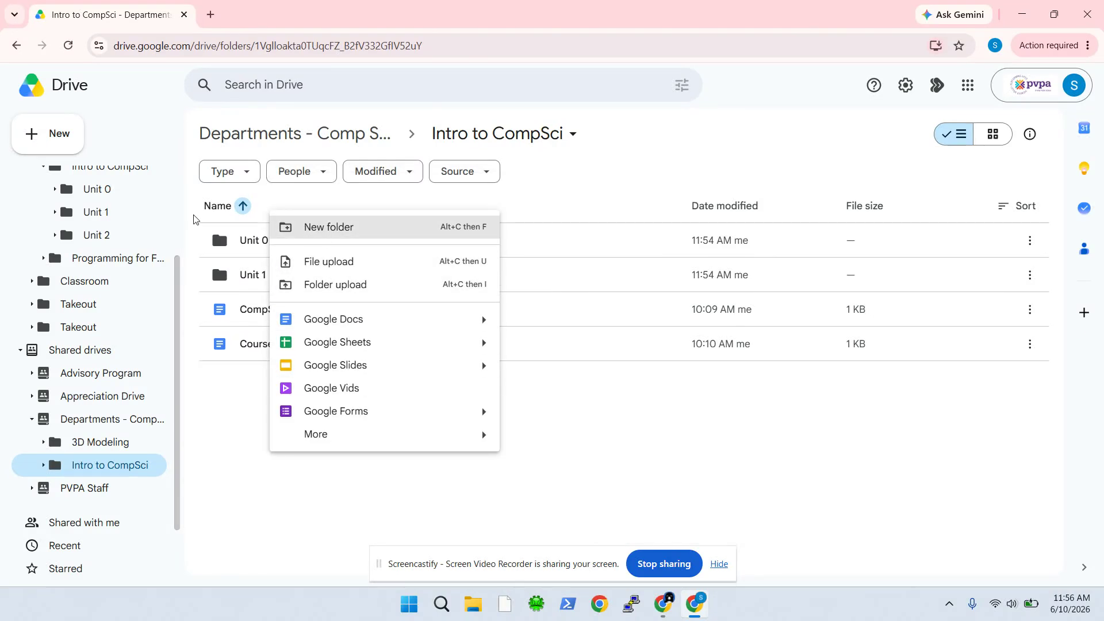
scroll(106, 192, "up", 2)
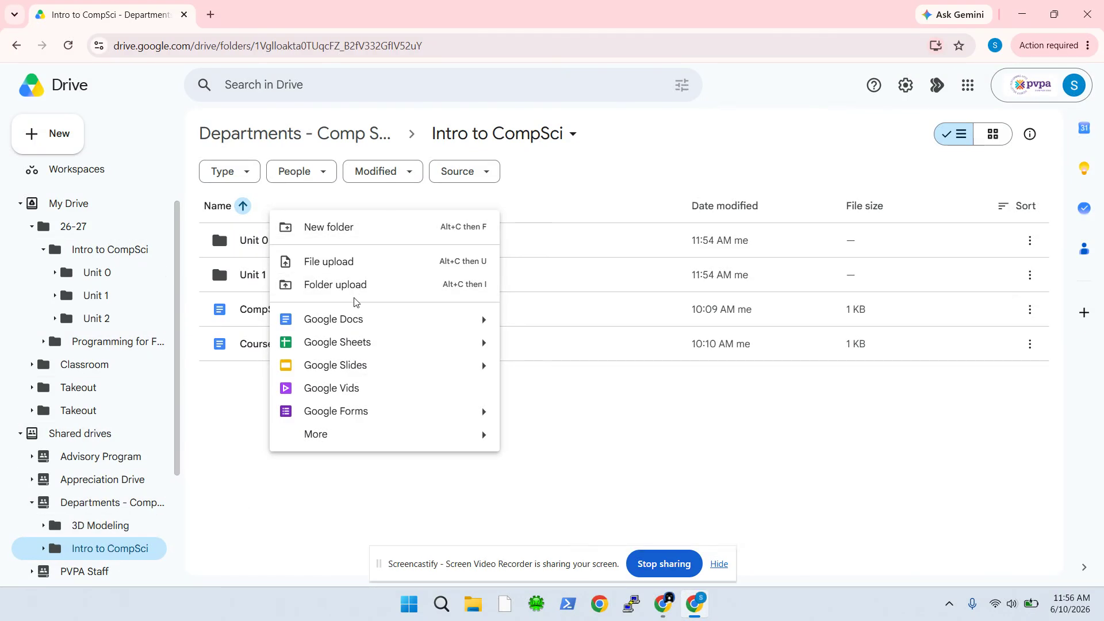
left_click(353, 230)
type("Unit 2")
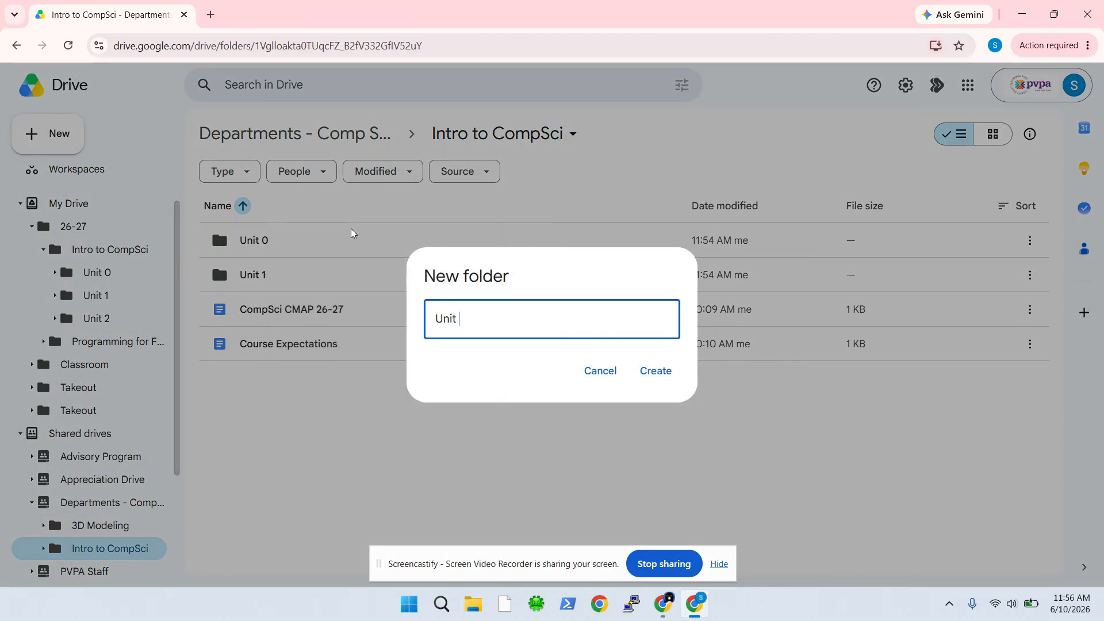
key("Return")
double_click(283, 306)
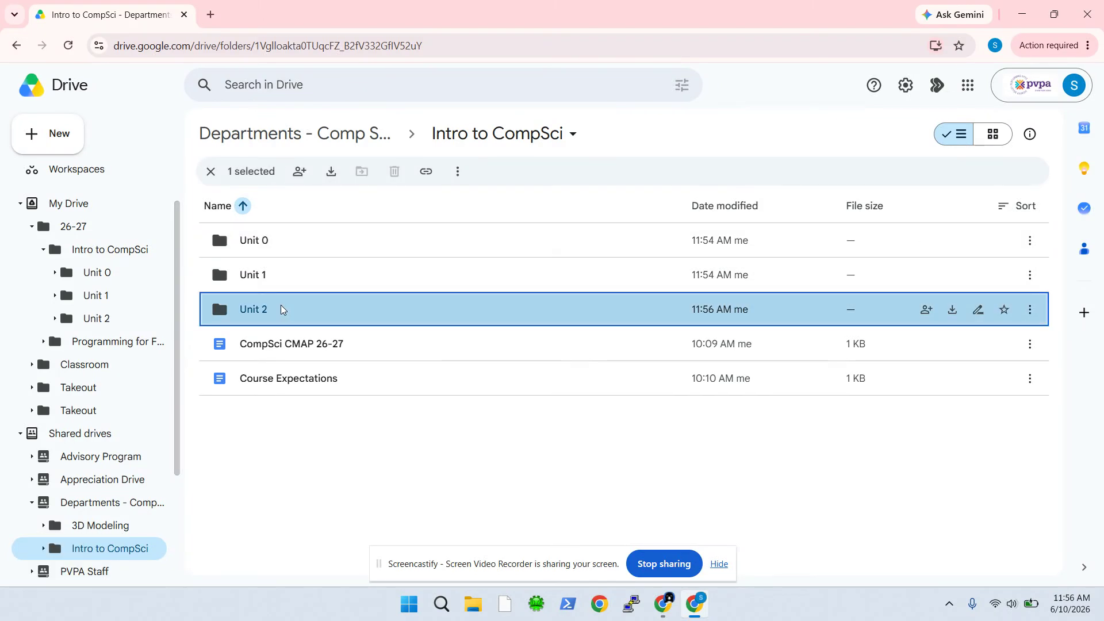
right_click(282, 308)
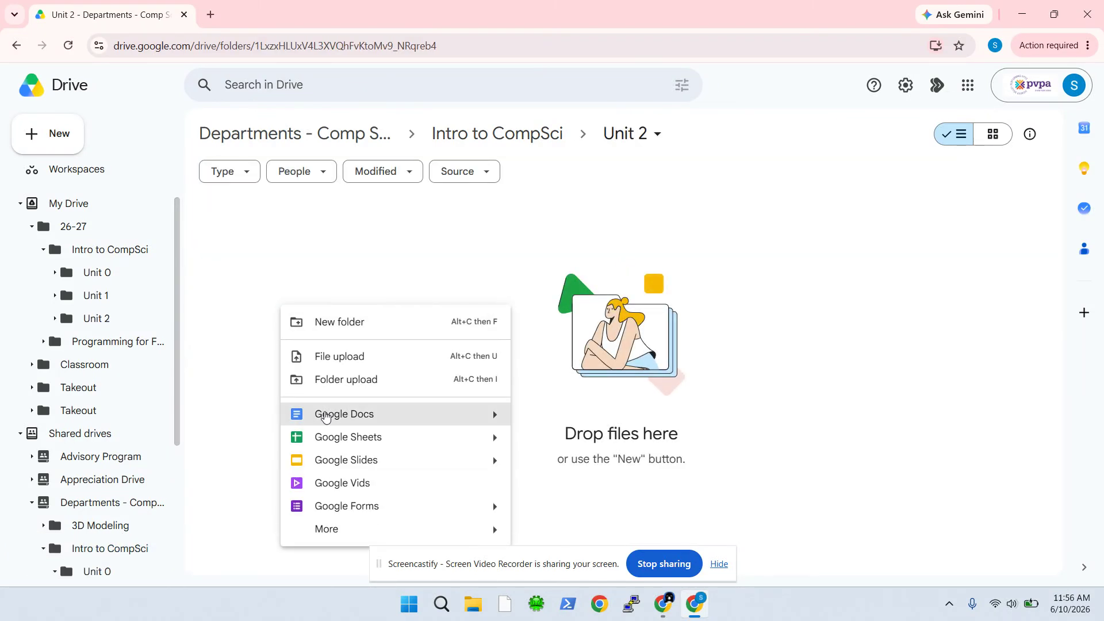
left_click(296, 268)
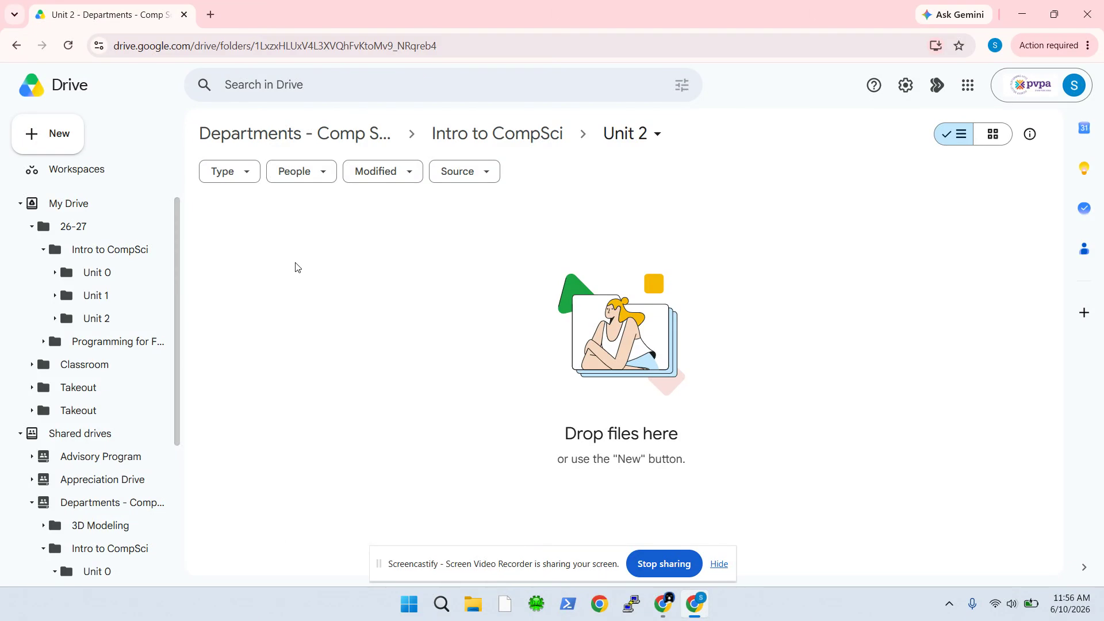